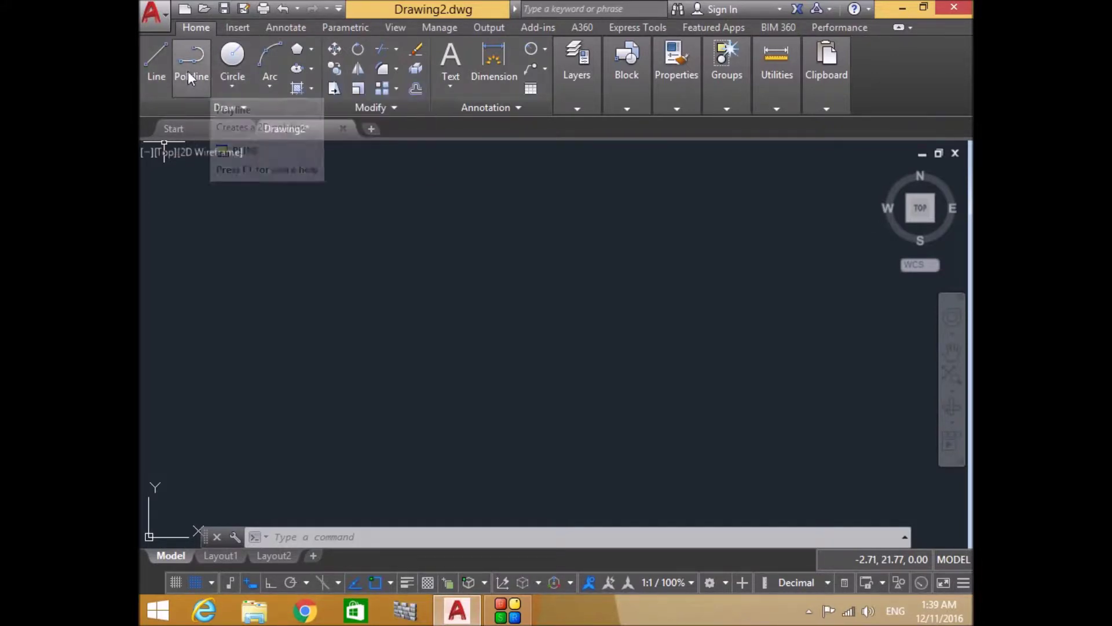
After glancing at the Start page, open the Drawing Units dialog for Drawing2.
left_click(210, 131)
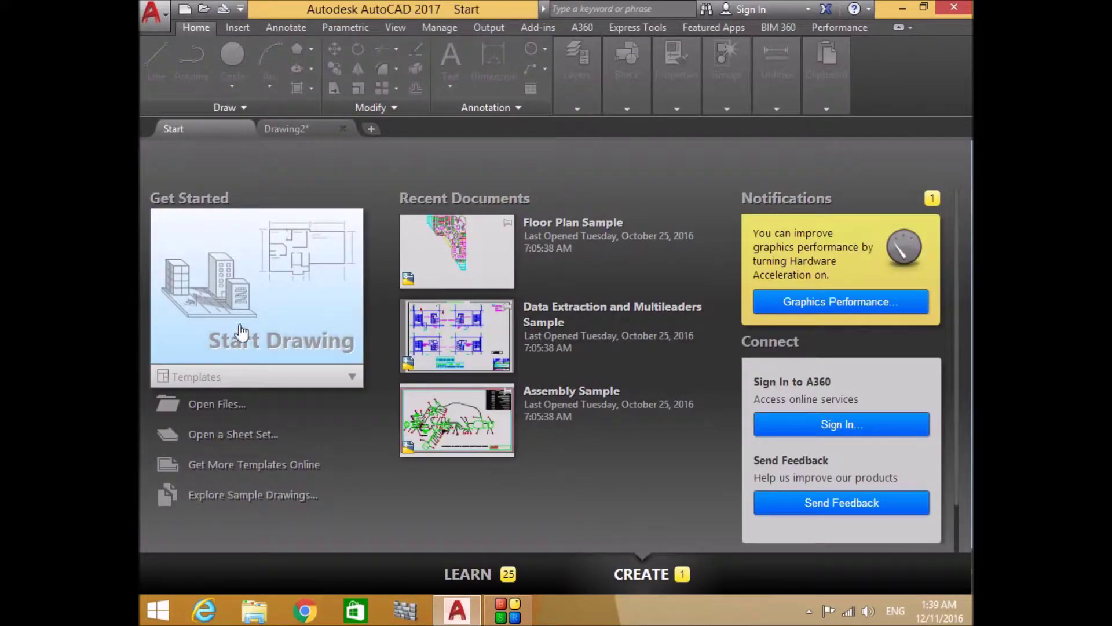
left_click(302, 133)
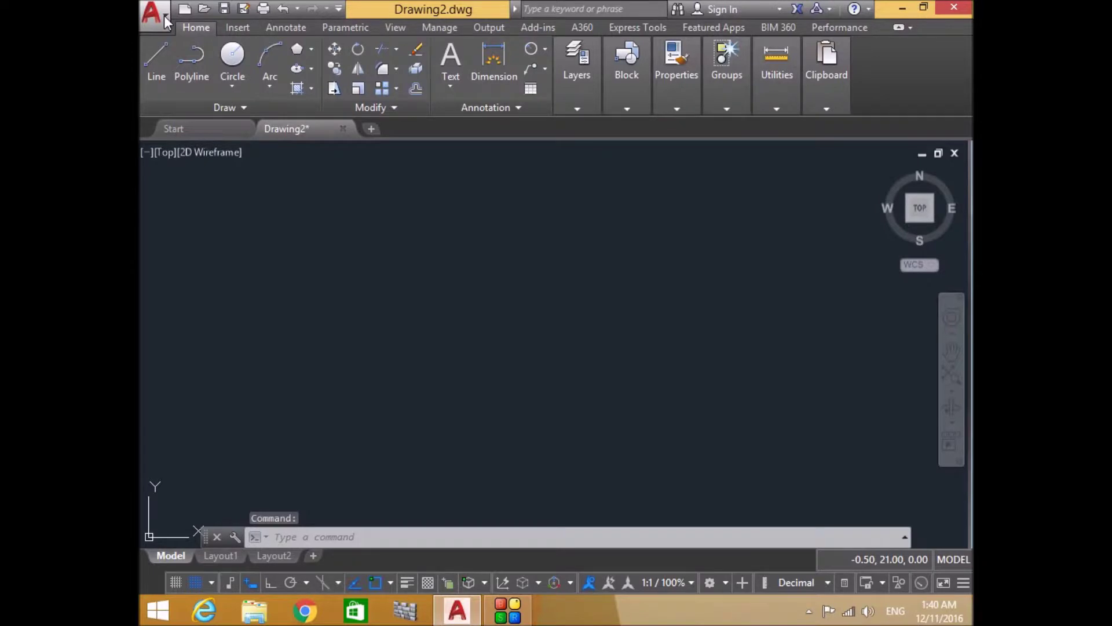
left_click(165, 15)
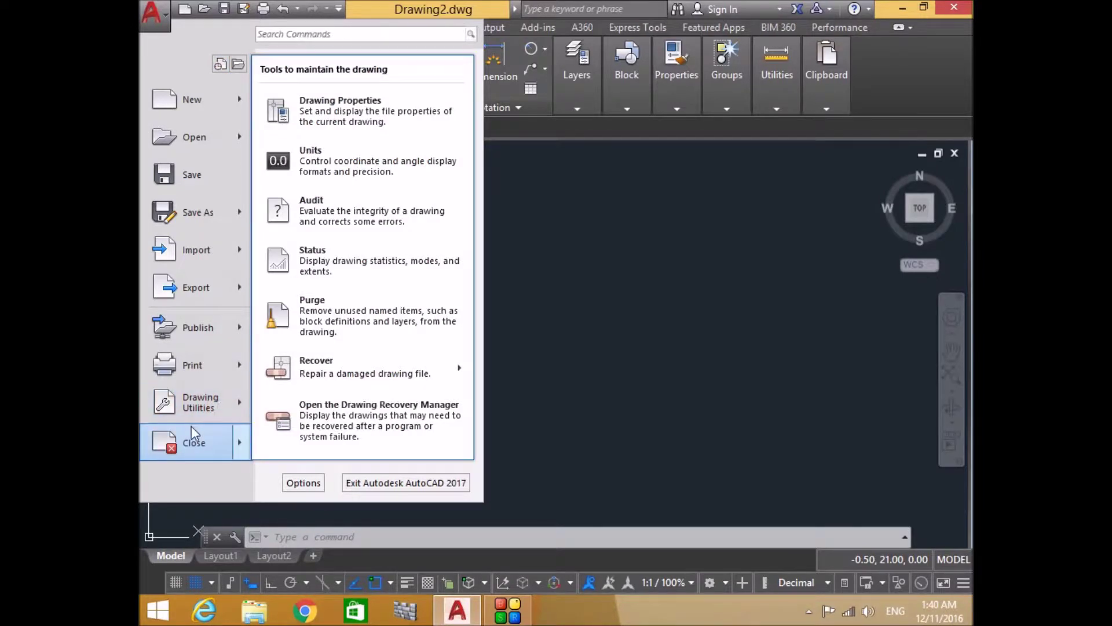
mouse_move(195, 442)
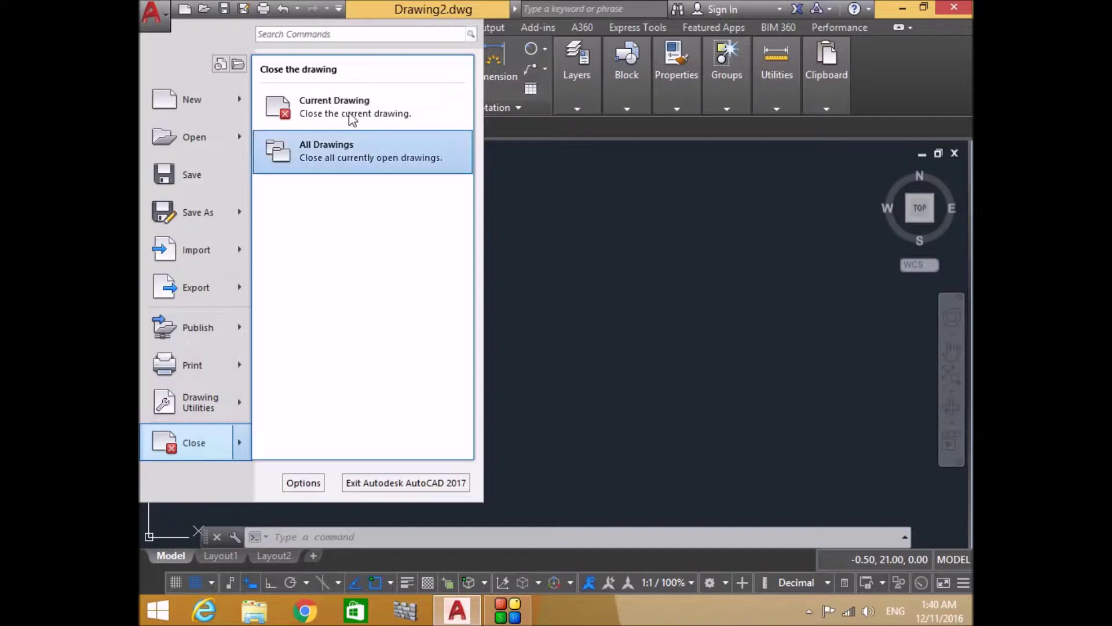
left_click(161, 14)
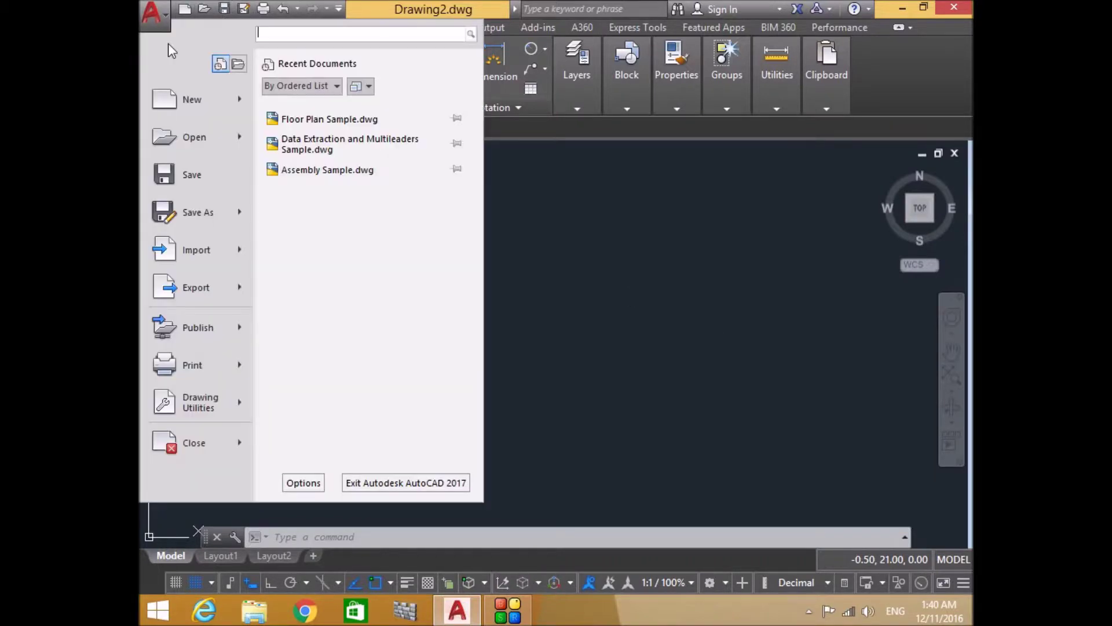
left_click(207, 406)
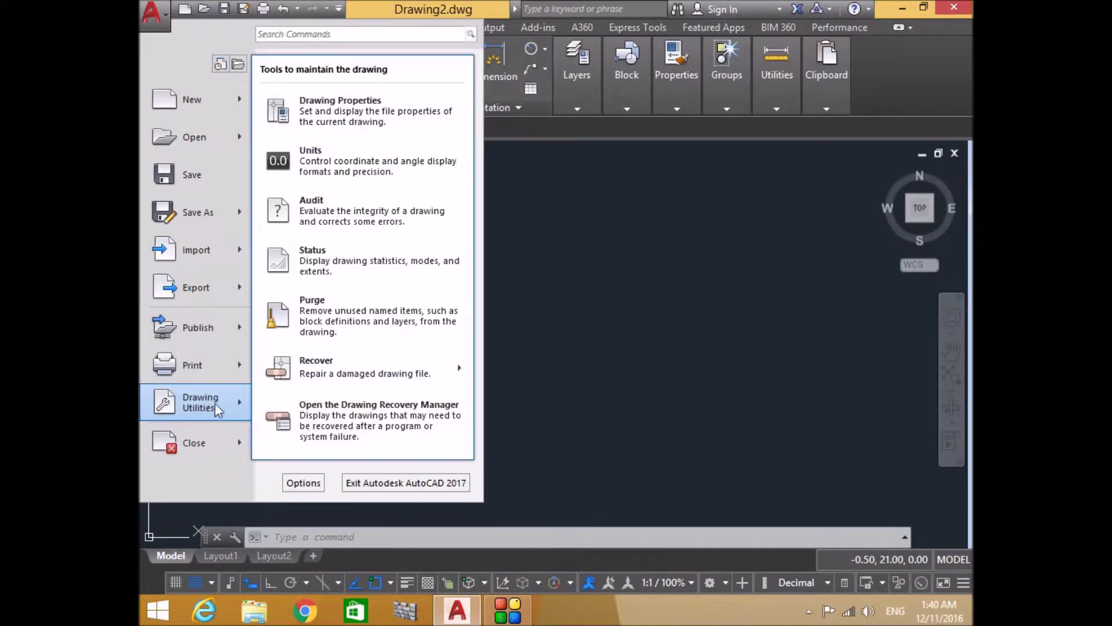
left_click(318, 174)
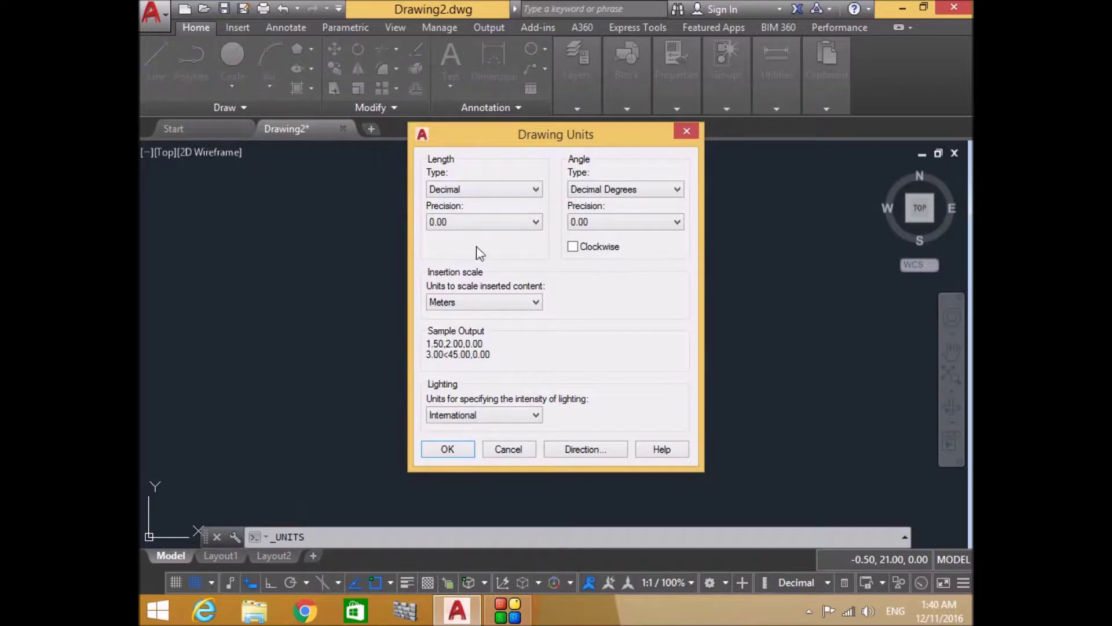
Keep length and angle precision at 0.00 and Meters insertion scale, then accept the units.
left_click(467, 224)
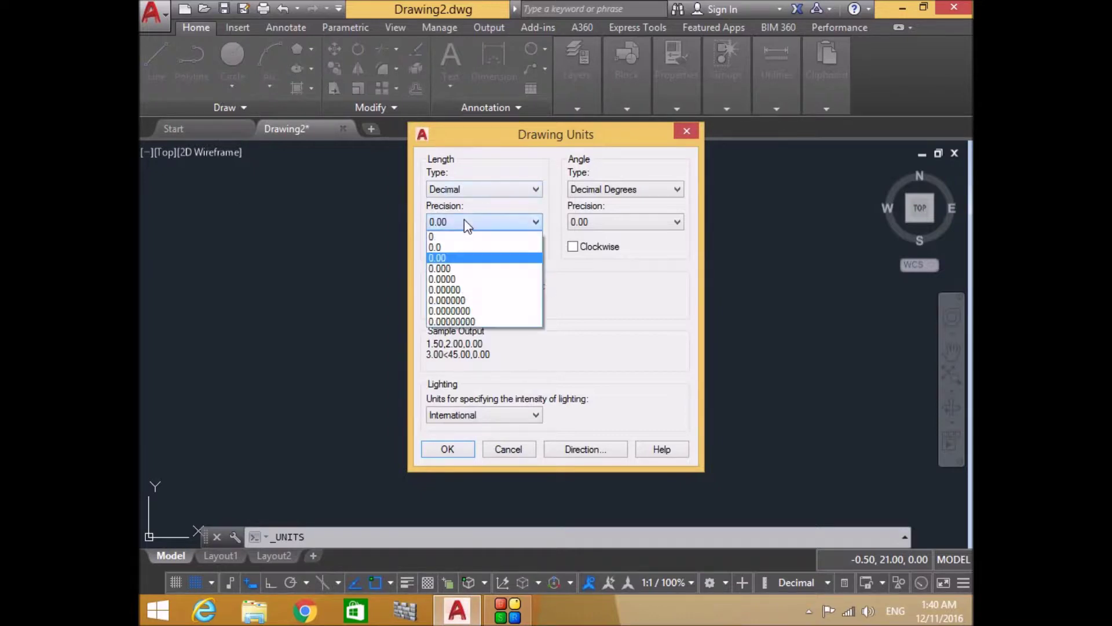
left_click(452, 258)
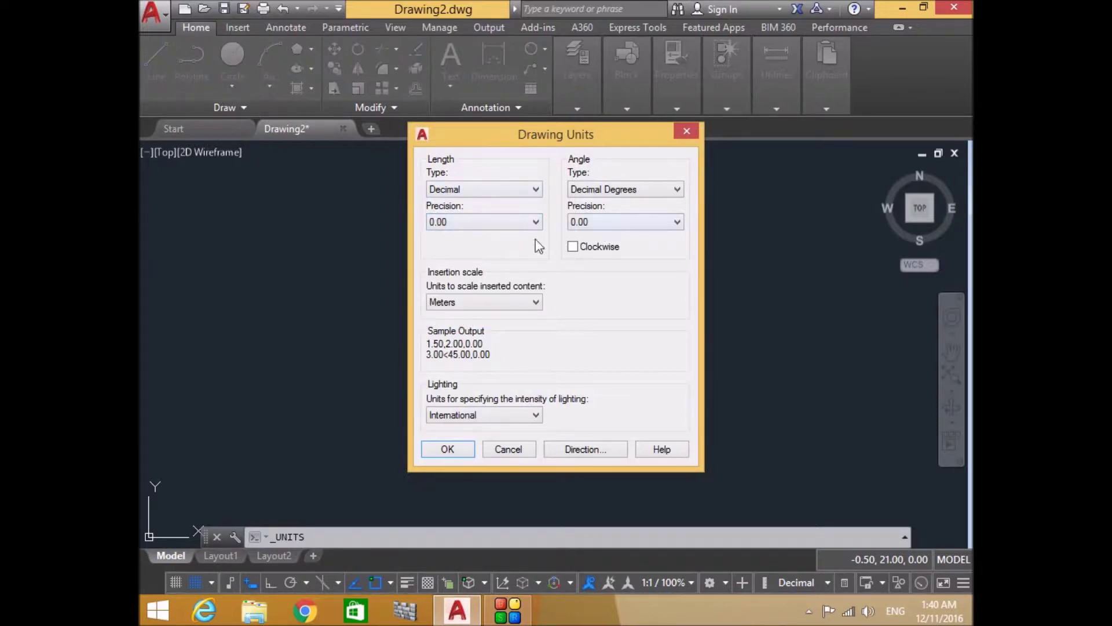
left_click(600, 222)
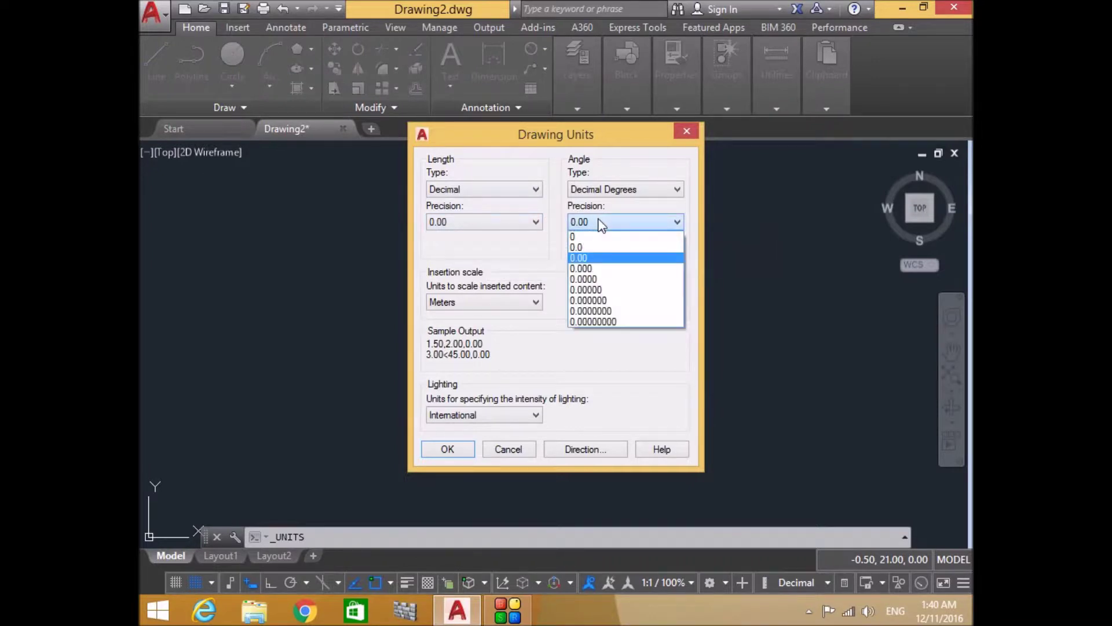
left_click(593, 258)
left_click(533, 303)
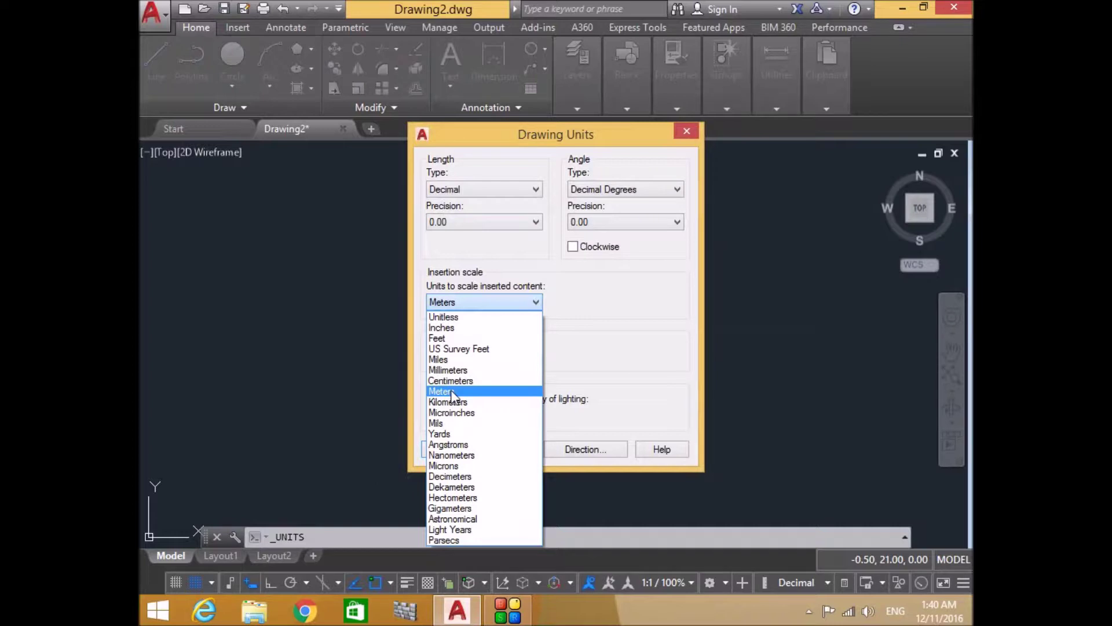
left_click(452, 392)
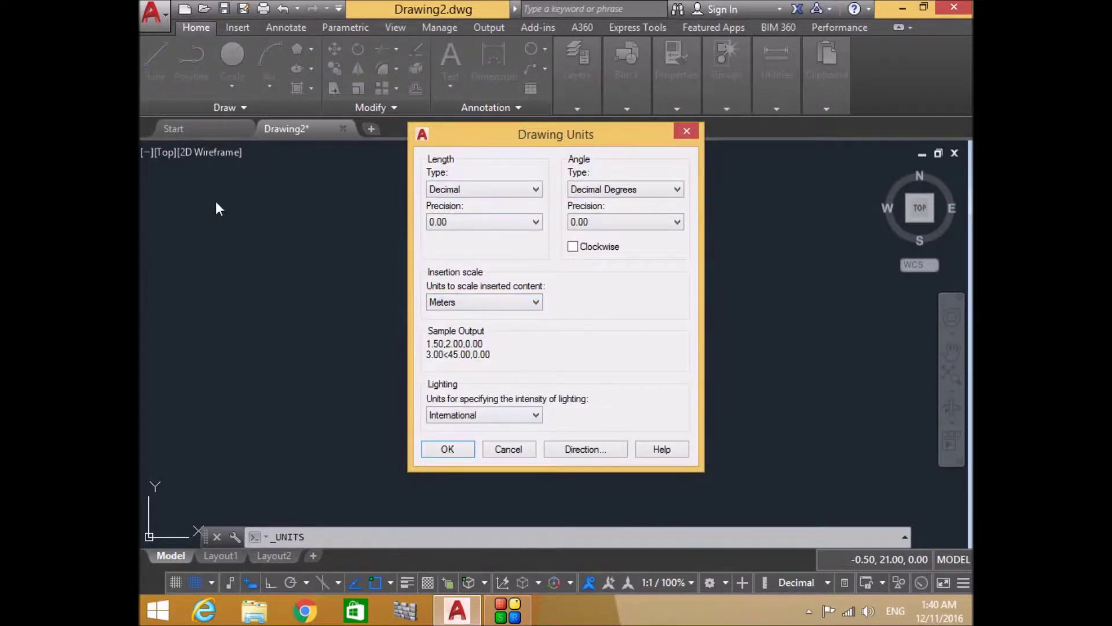
left_click(516, 221)
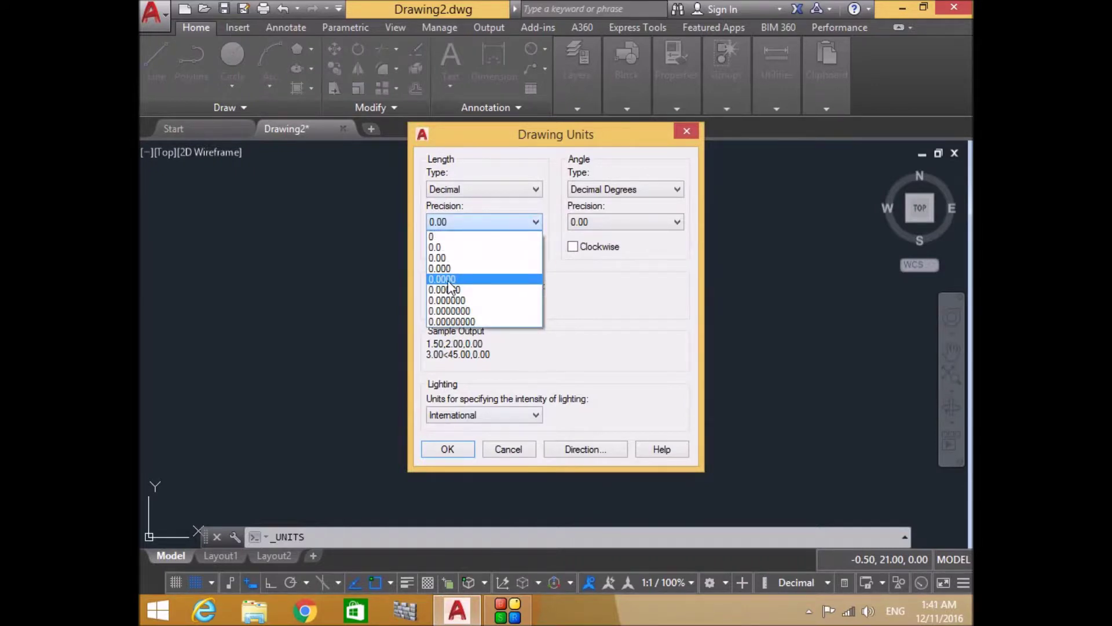
left_click(629, 288)
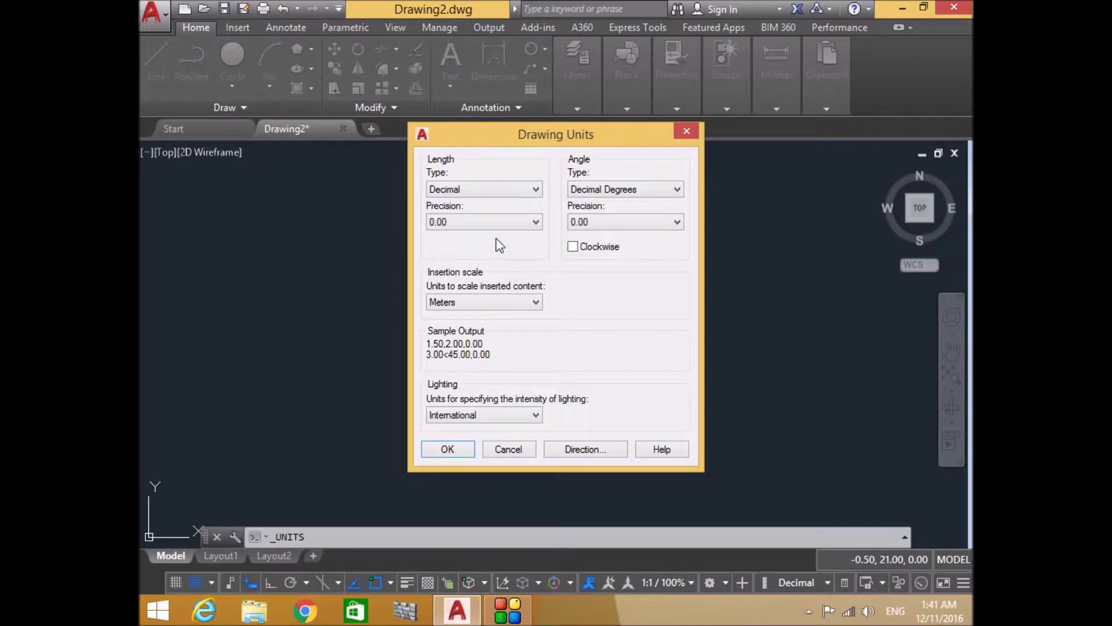
left_click(453, 450)
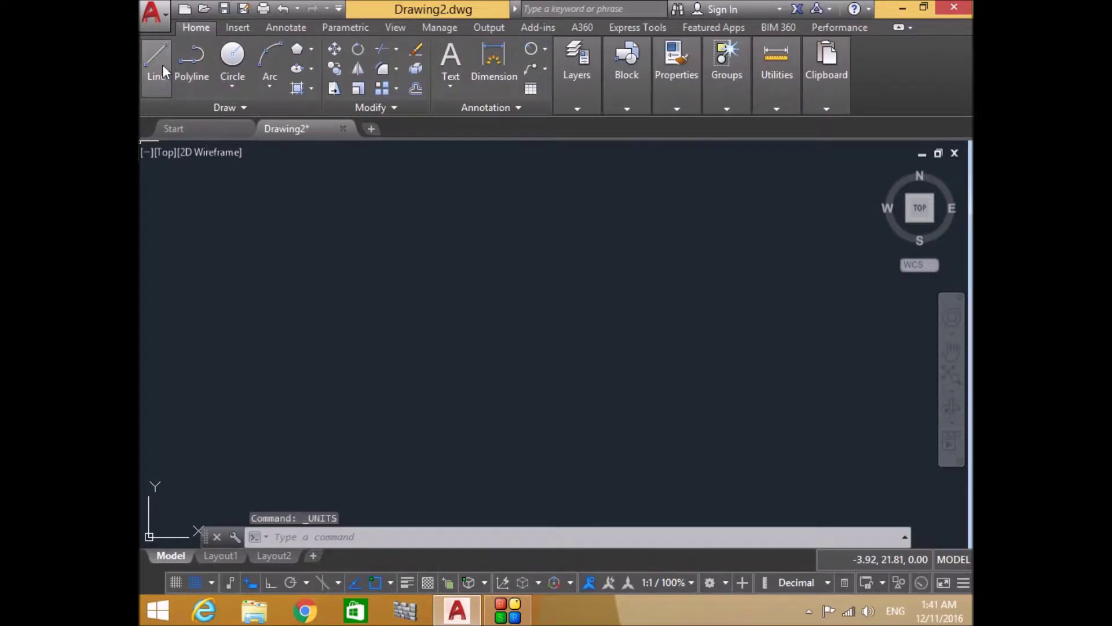
Draw a closed four-cornered polyline in the middle of the canvas.
left_click(192, 58)
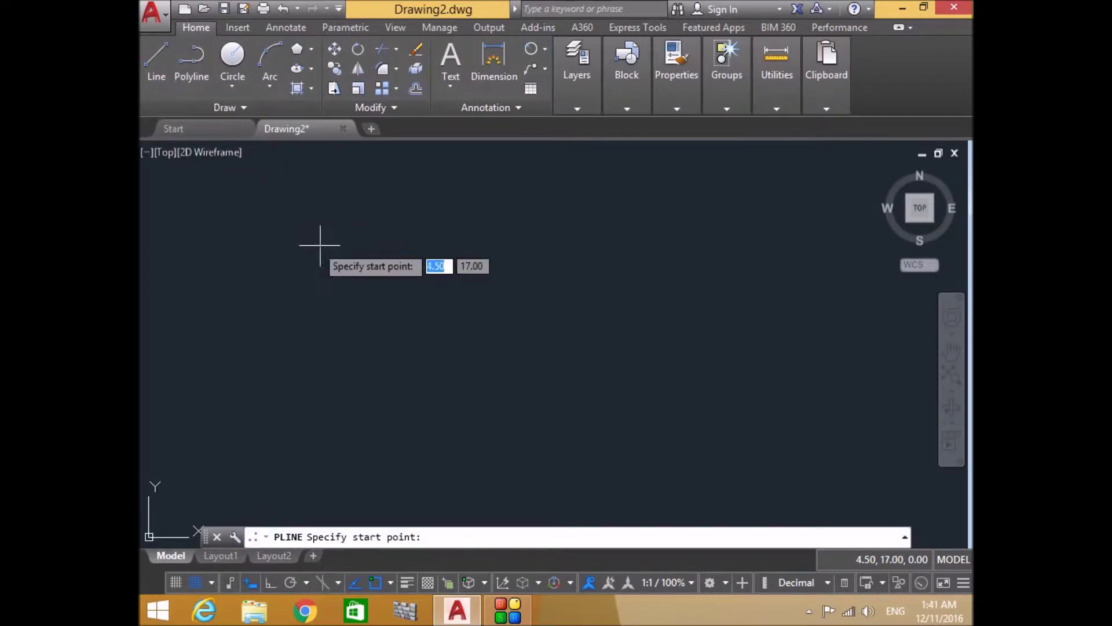
left_click(418, 213)
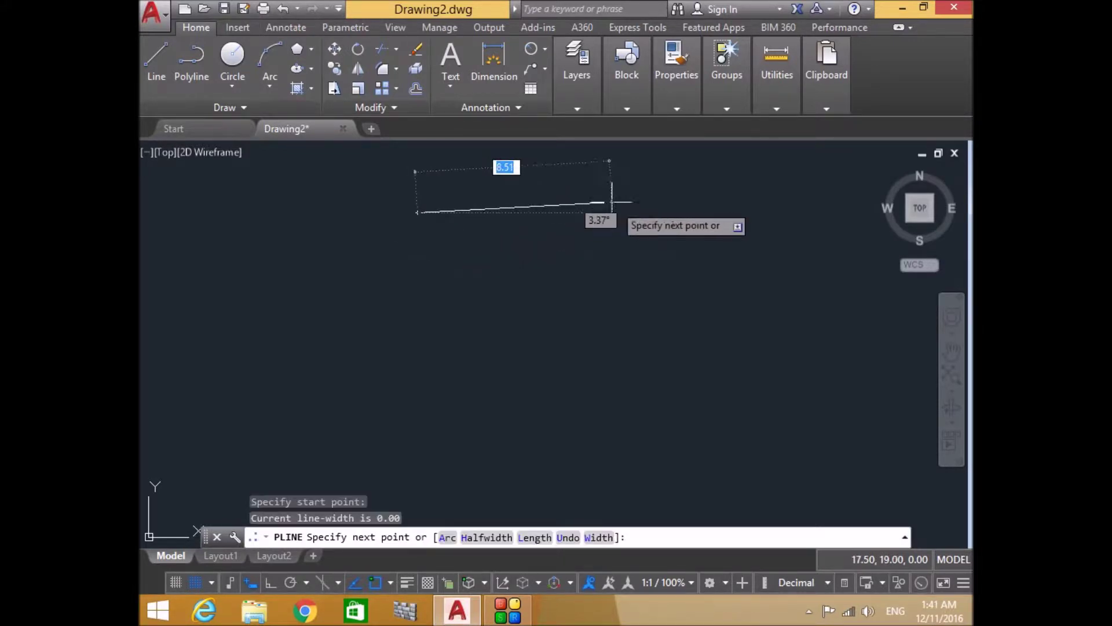
left_click(676, 213)
left_click(655, 375)
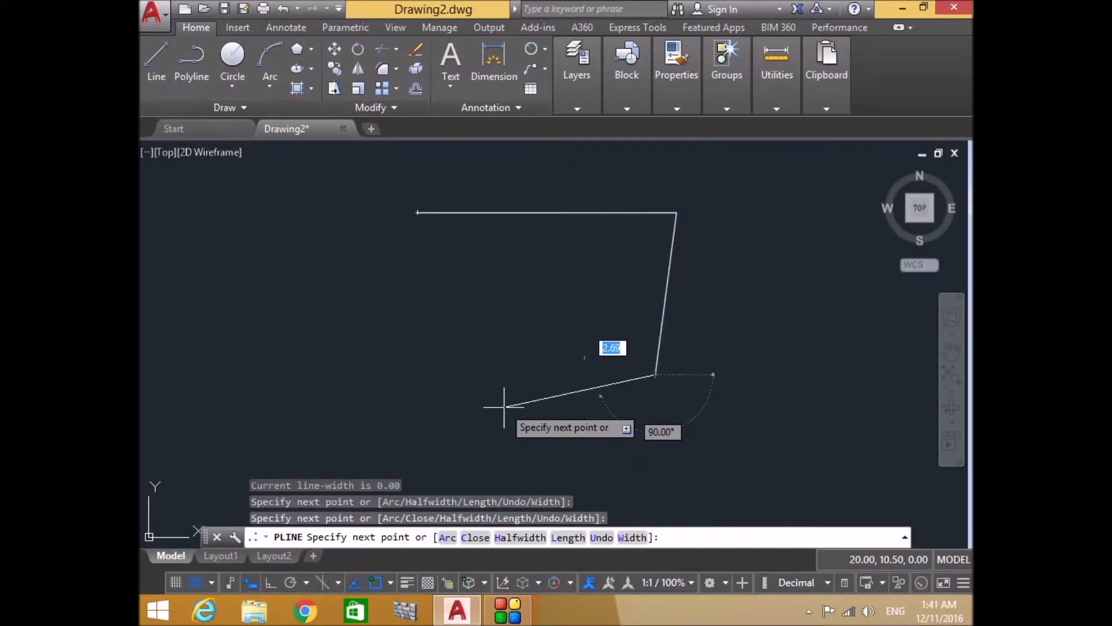
left_click(407, 396)
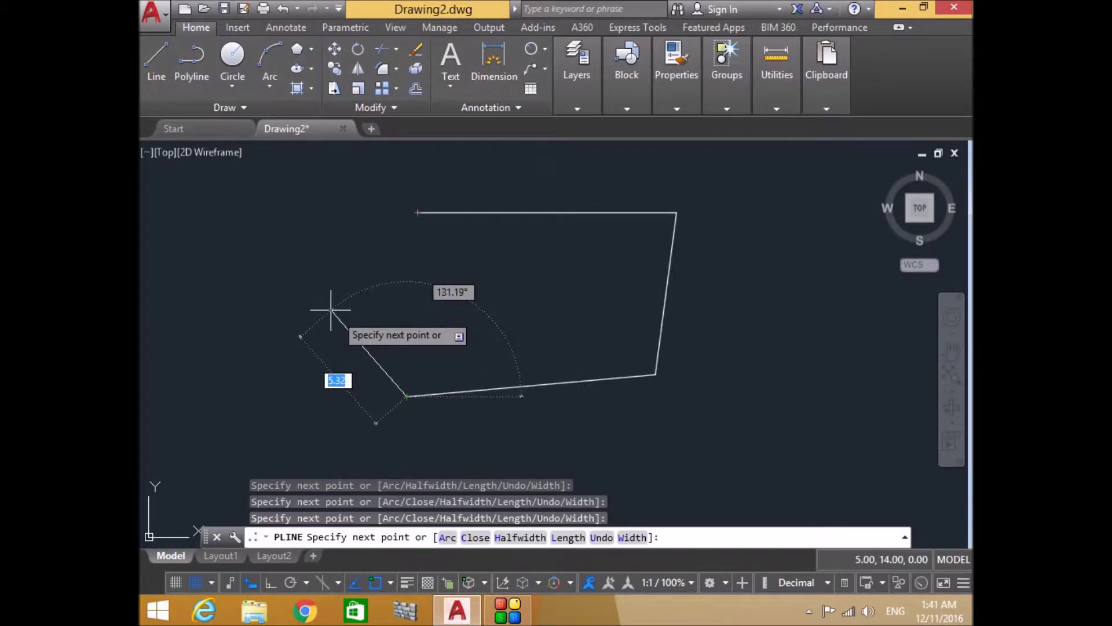
type("c")
key("Return")
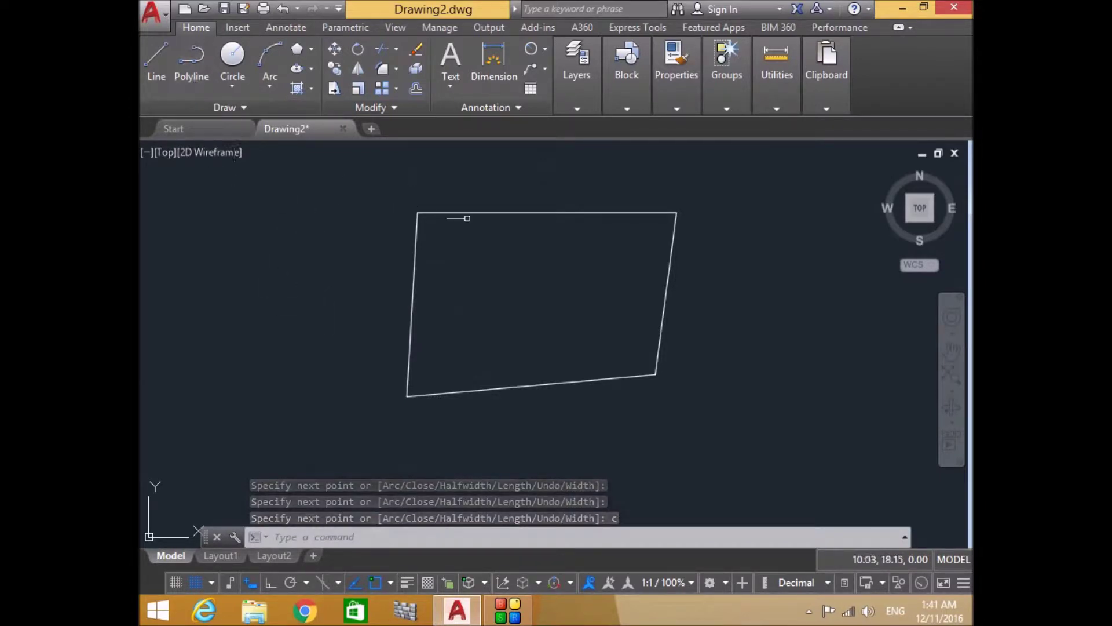
To its left, draw a closed four-sided shape from separate lines, then select its top edge.
left_click(162, 72)
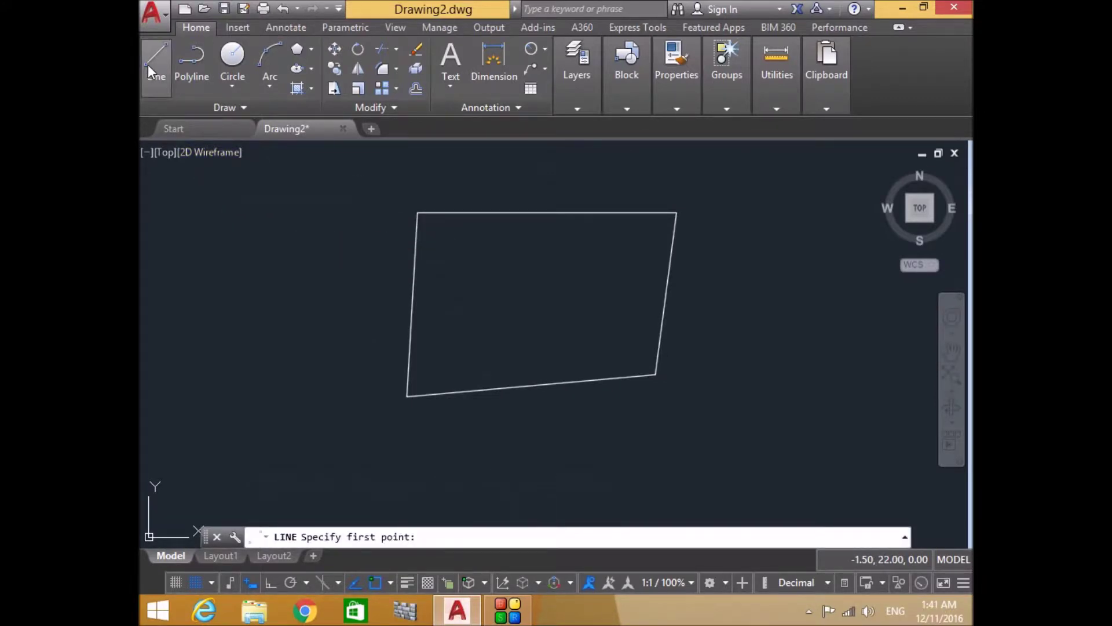
left_click(320, 222)
left_click(299, 385)
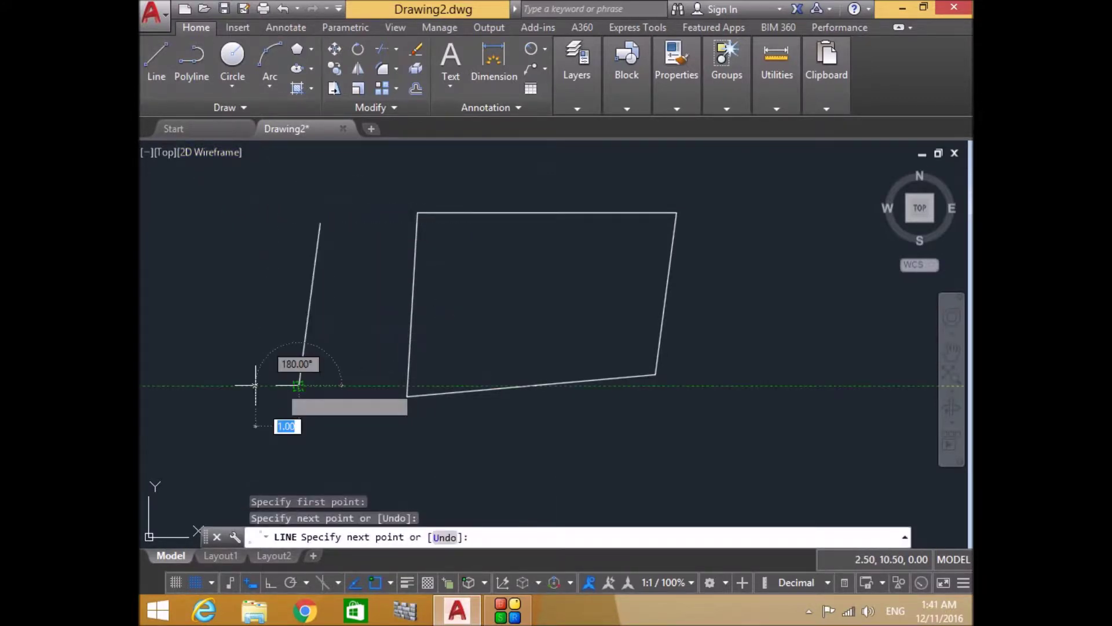
left_click(201, 332)
left_click(191, 255)
type("c")
key("Return")
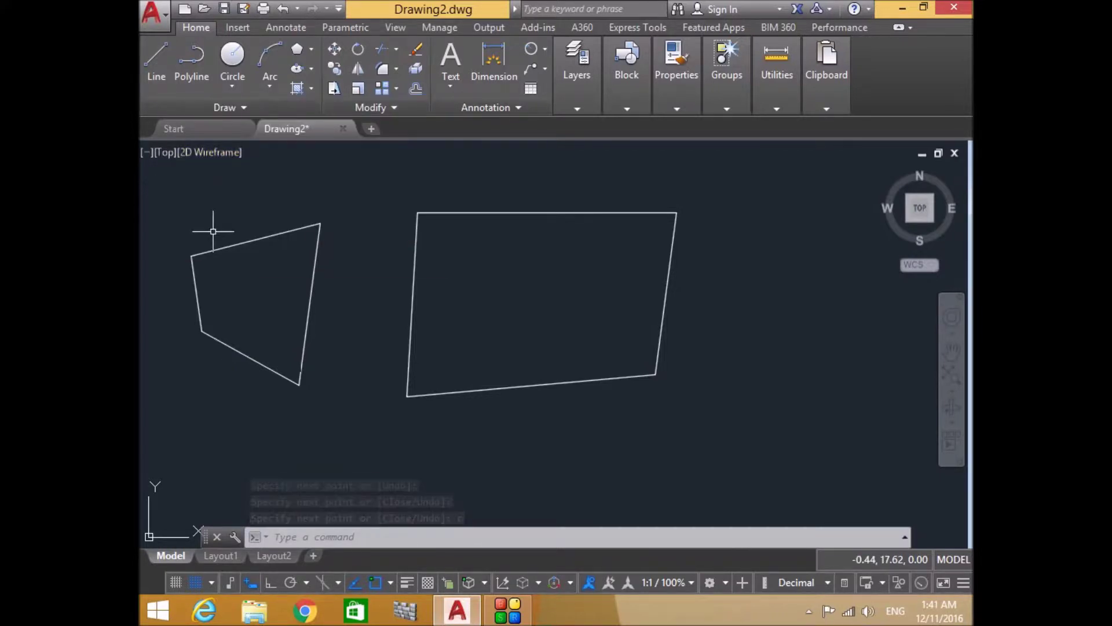
left_click(255, 238)
Select the remaining edges of the left shape and the right quadrilateral.
left_click(311, 292)
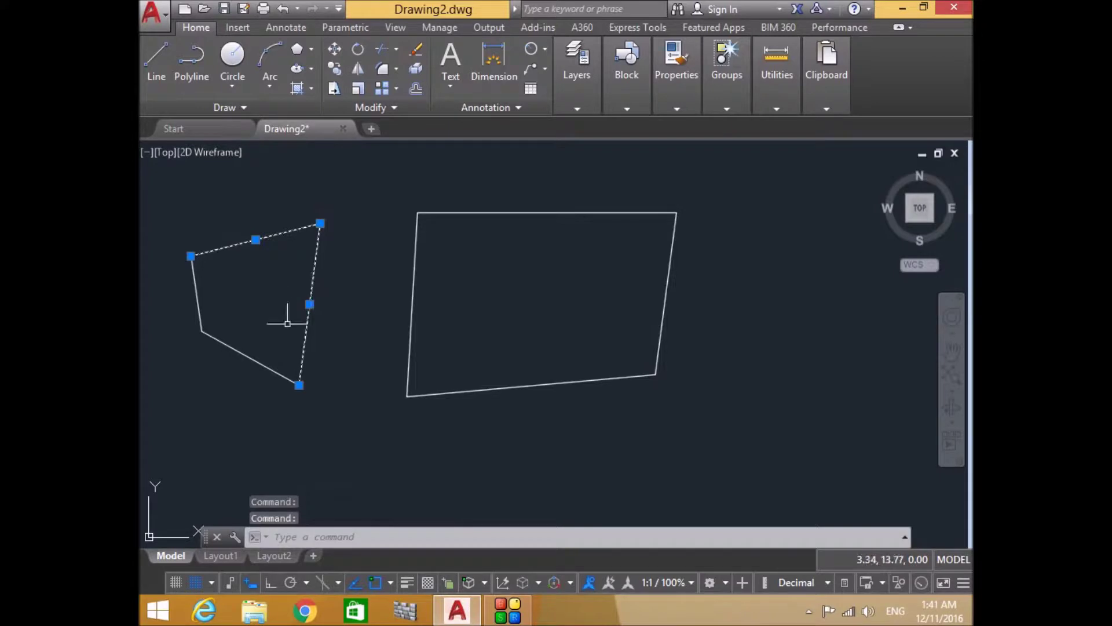
left_click(249, 356)
left_click(194, 290)
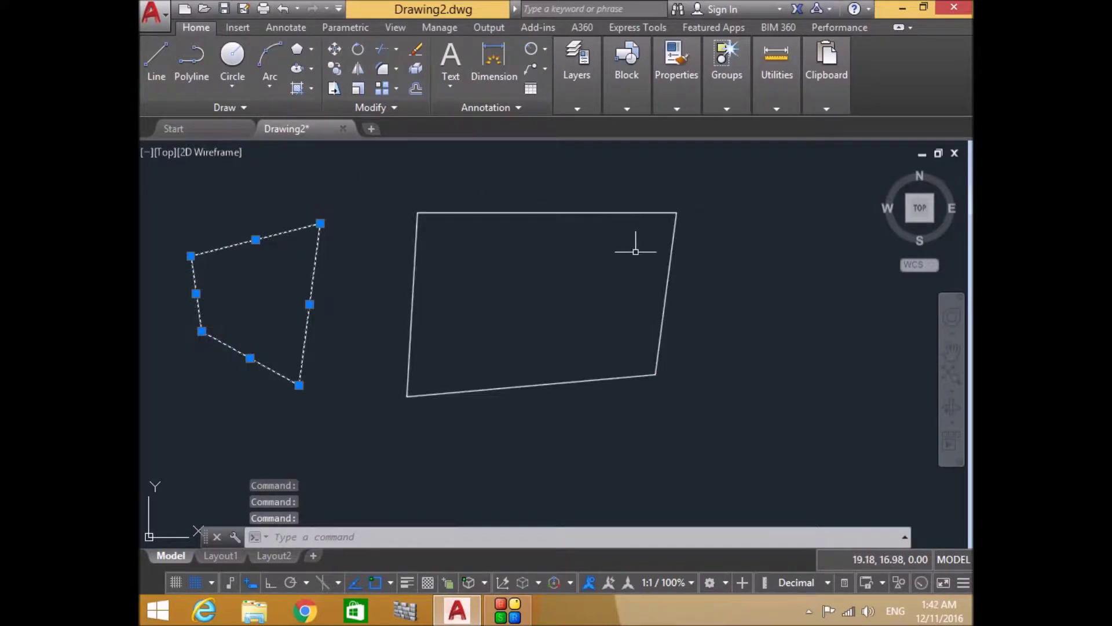
left_click(566, 212)
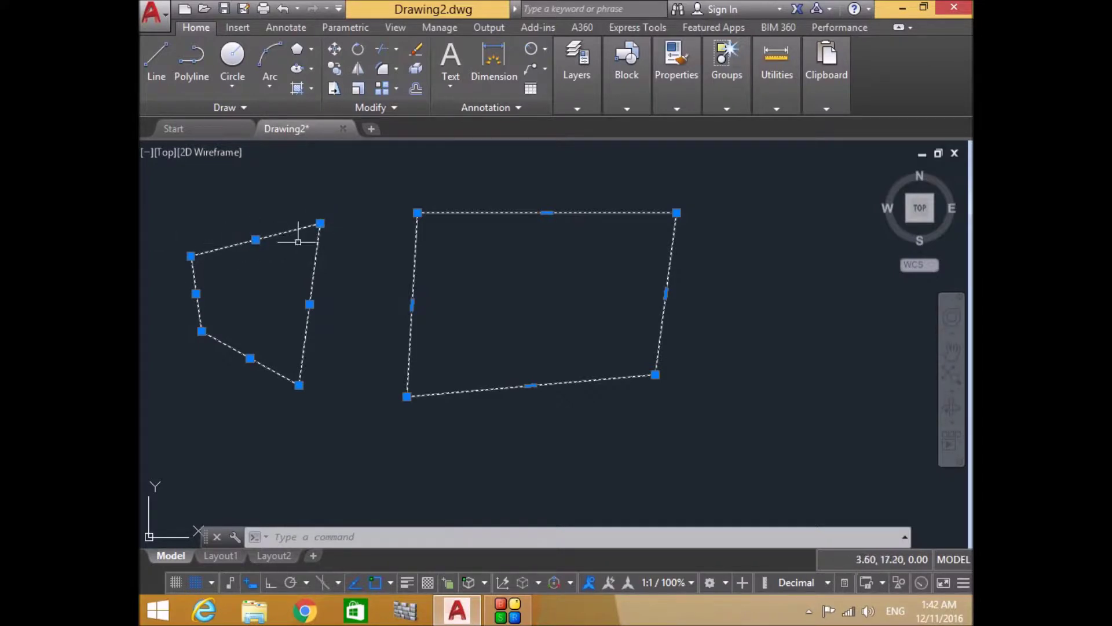
Stretch the left shape's top edge up and the right shape's right edge outward, then erase both.
left_click(255, 240)
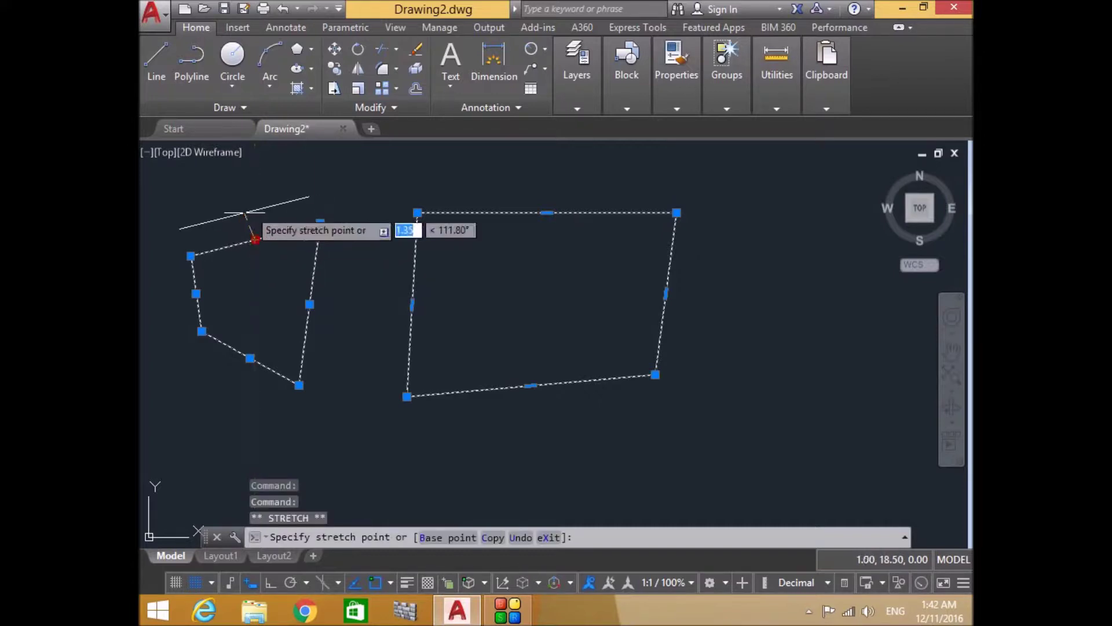
left_click(255, 200)
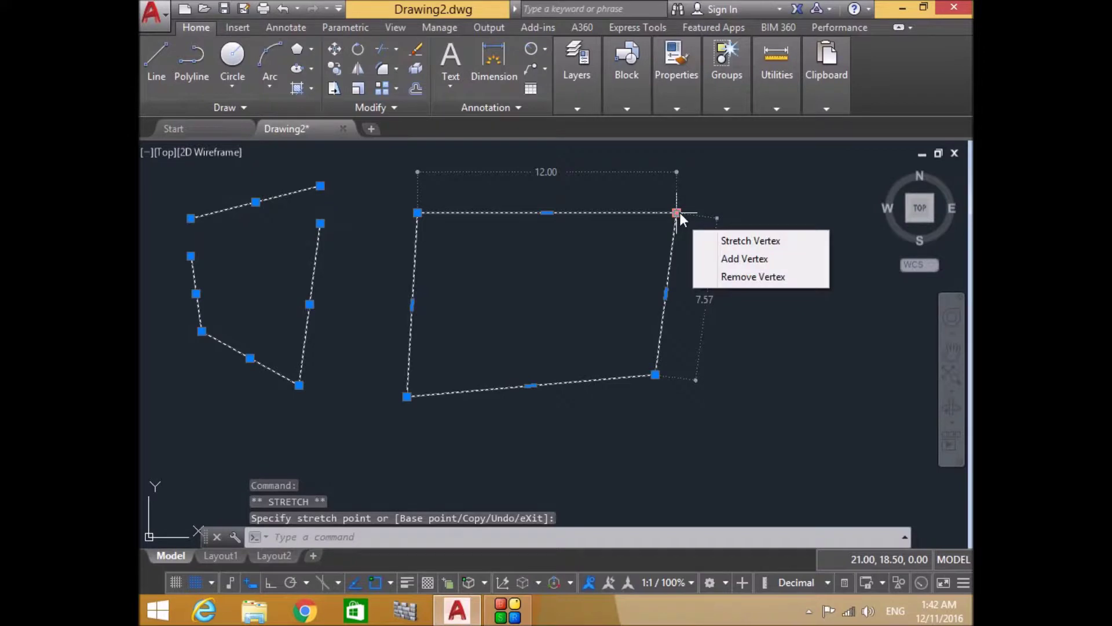
left_click(666, 293)
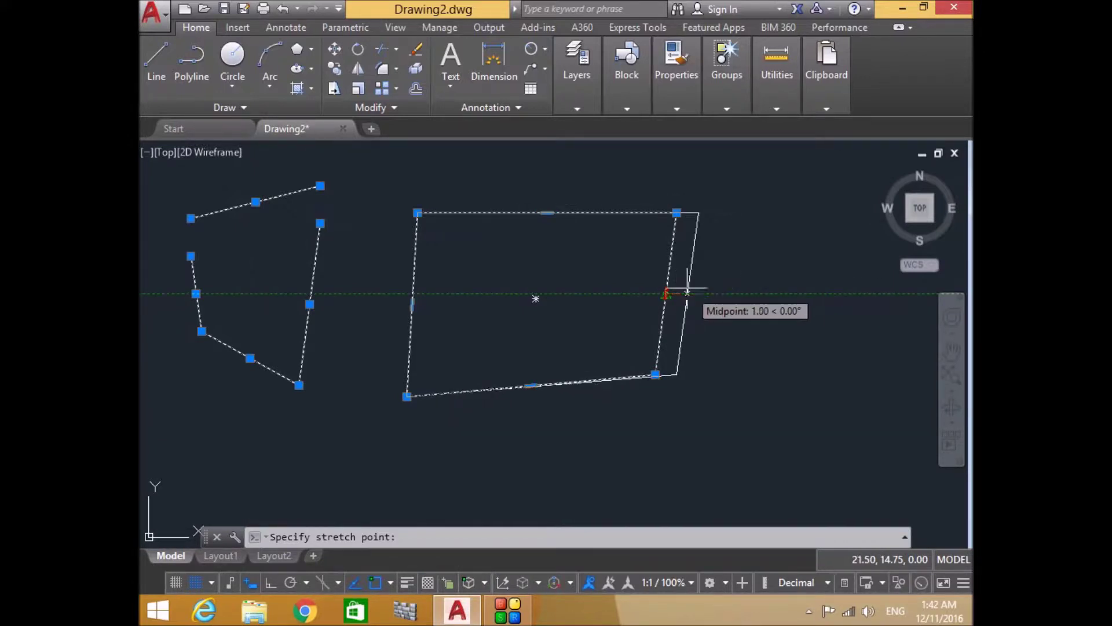
left_click(721, 266)
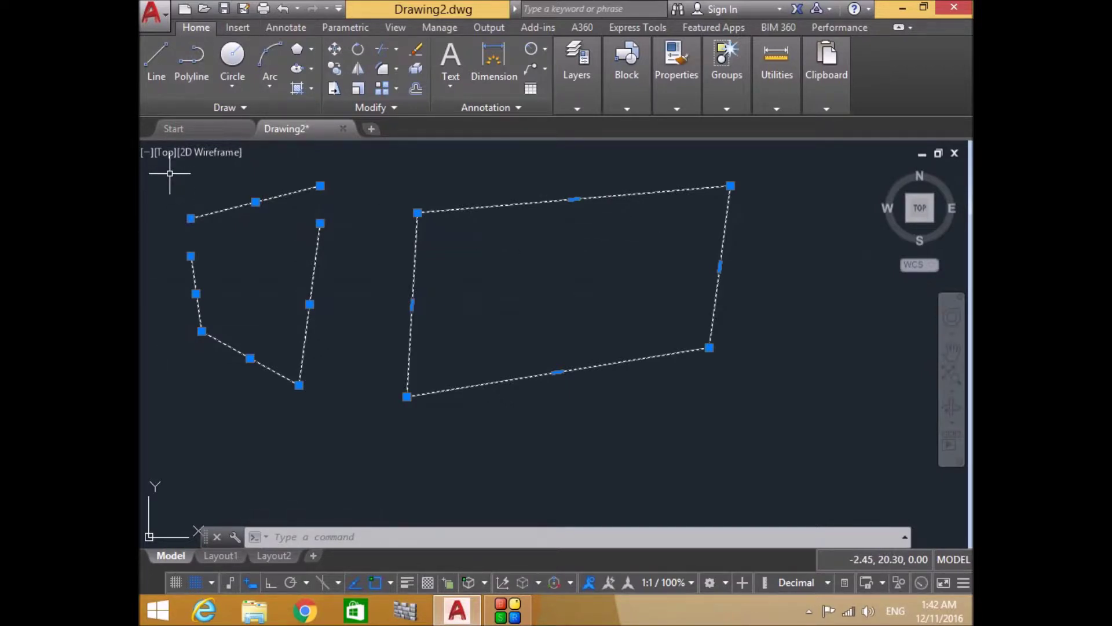
key("Delete")
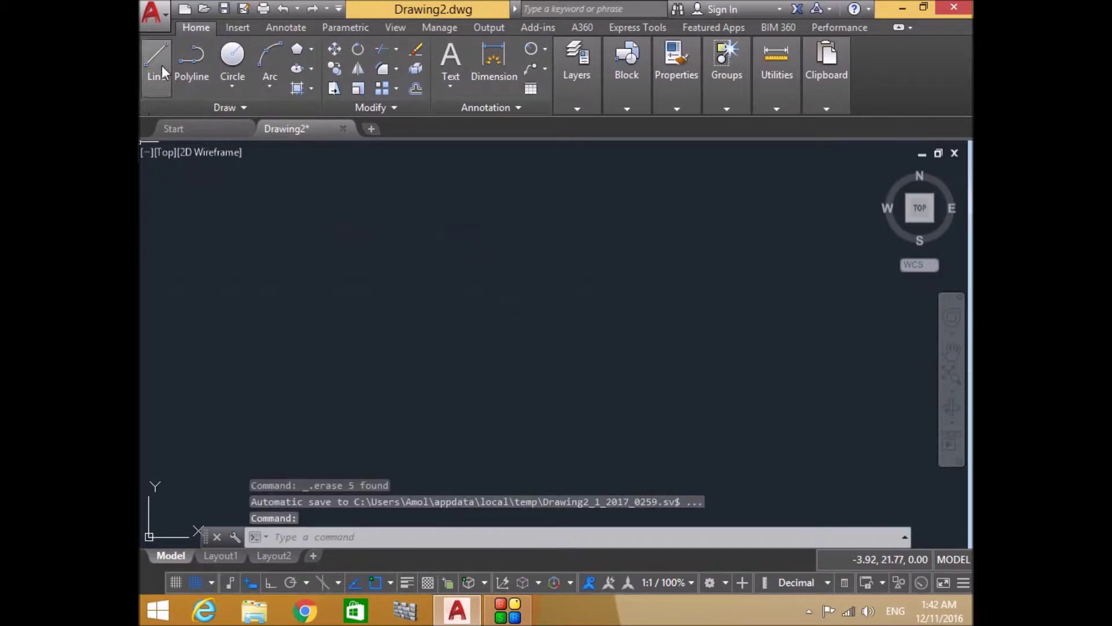
Draw a Center, Radius circle of radius 5 near the middle of the canvas.
left_click(234, 84)
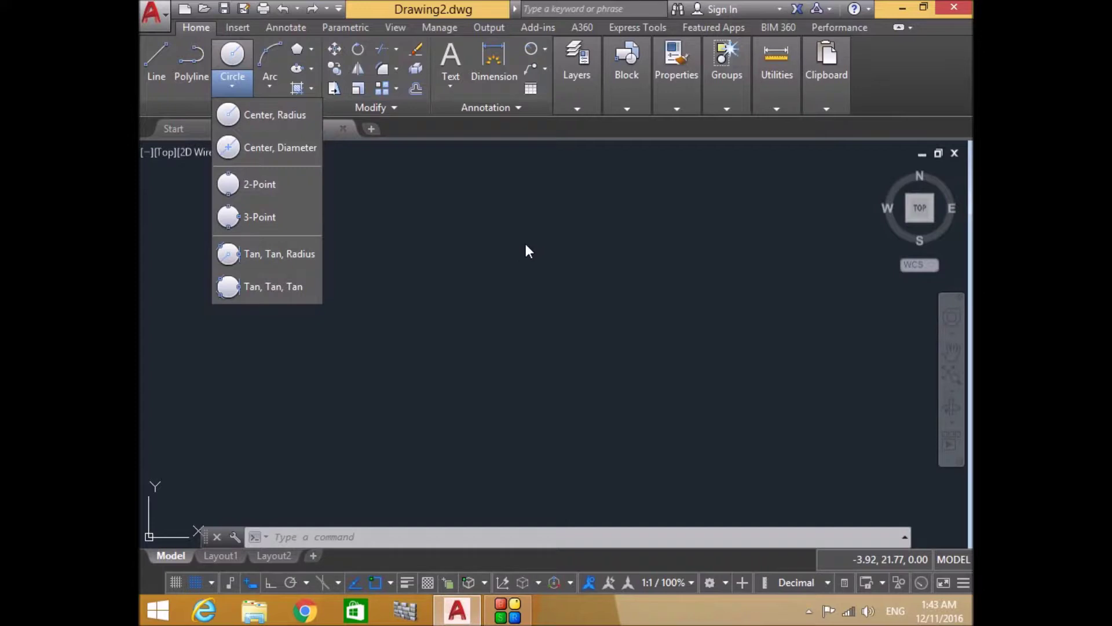
left_click(260, 115)
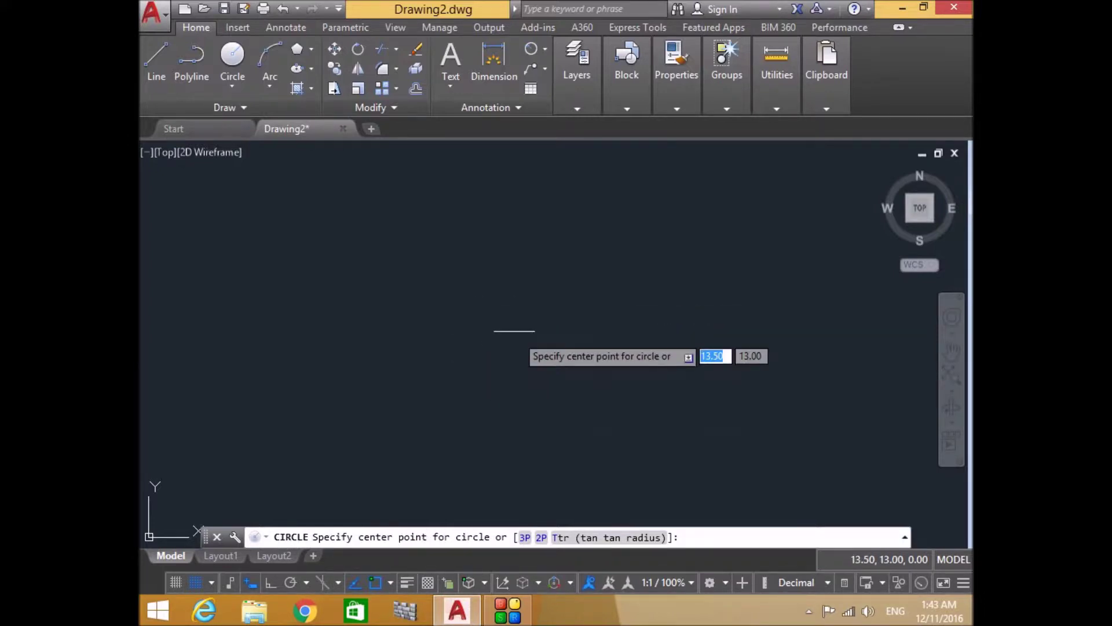
left_click(481, 310)
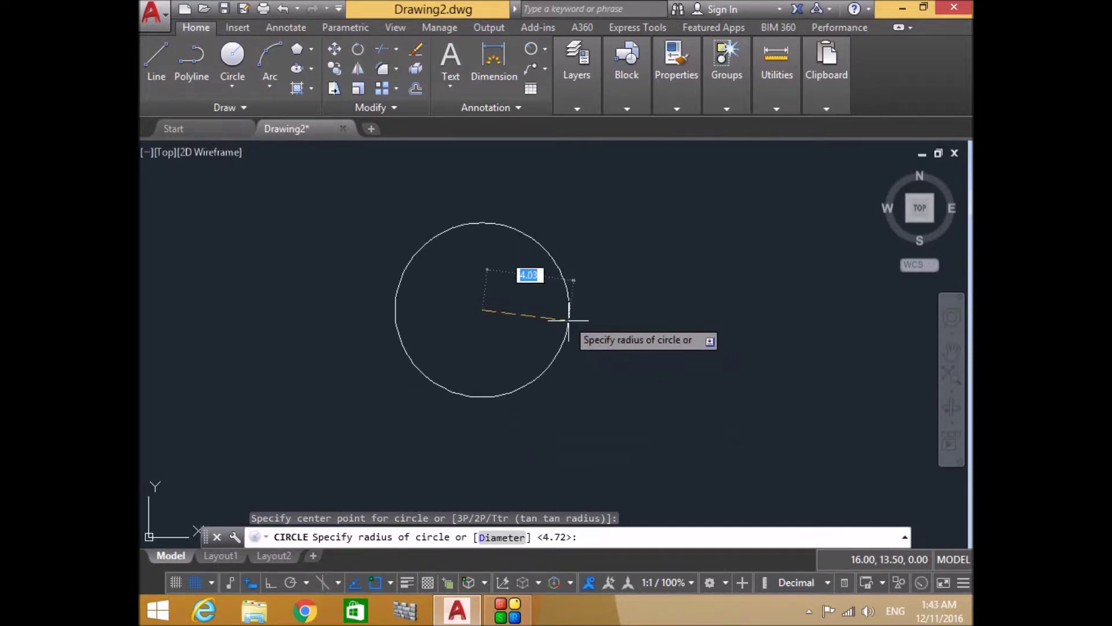
type("5")
key("Return")
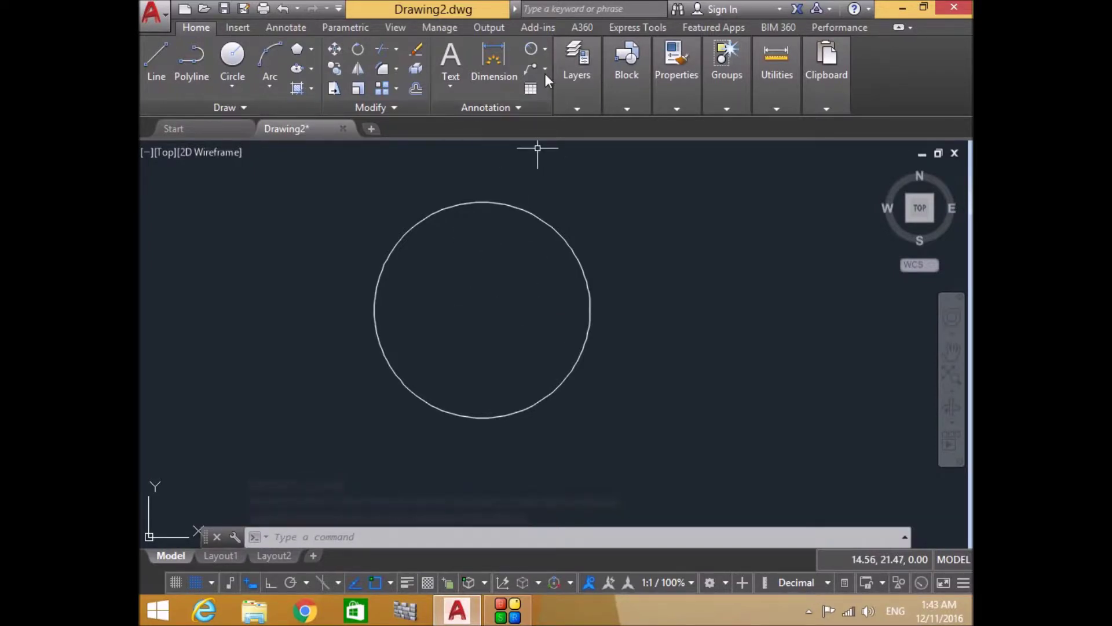
Add an R5.0000 radius dimension to the circle, placed inside it.
left_click(544, 48)
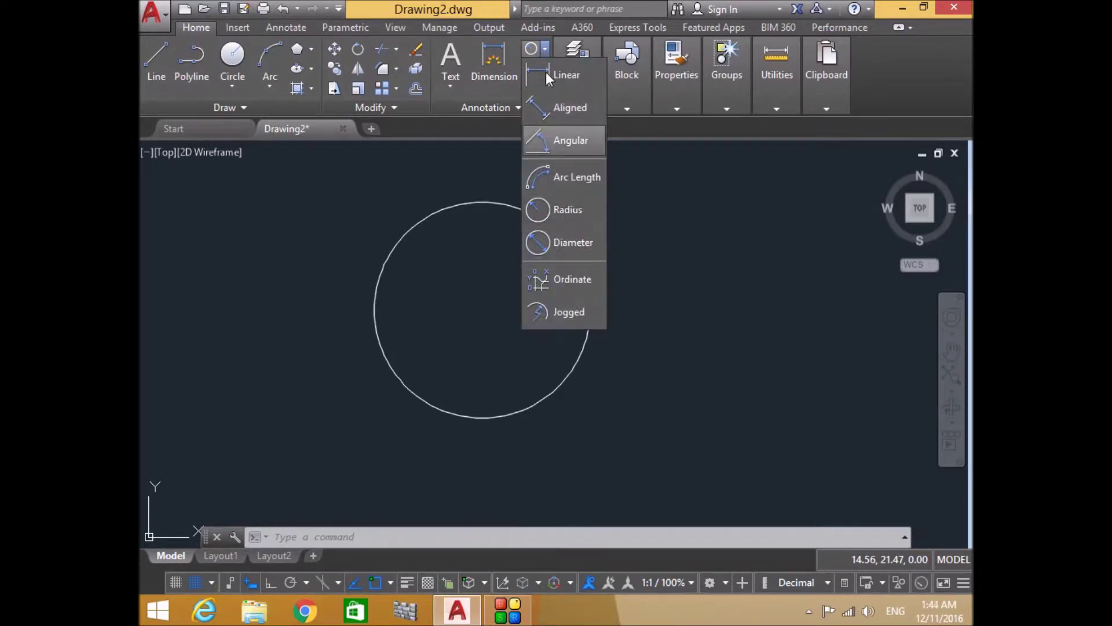
left_click(556, 209)
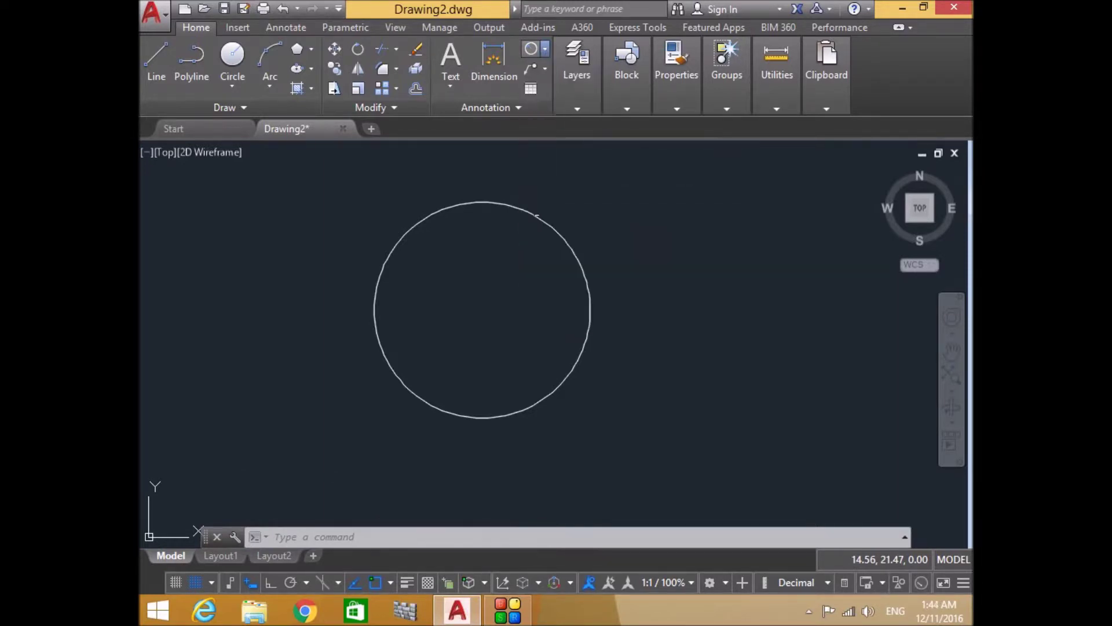
left_click(590, 299)
left_click(481, 311)
scroll(481, 311, "up", 5)
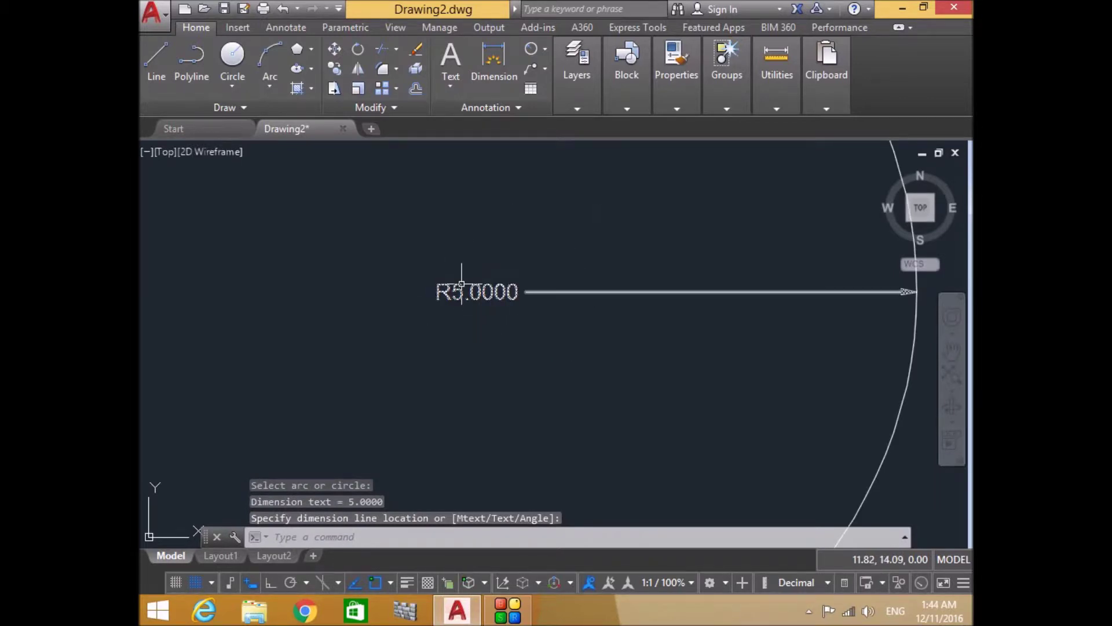
scroll(461, 279, "down", 4)
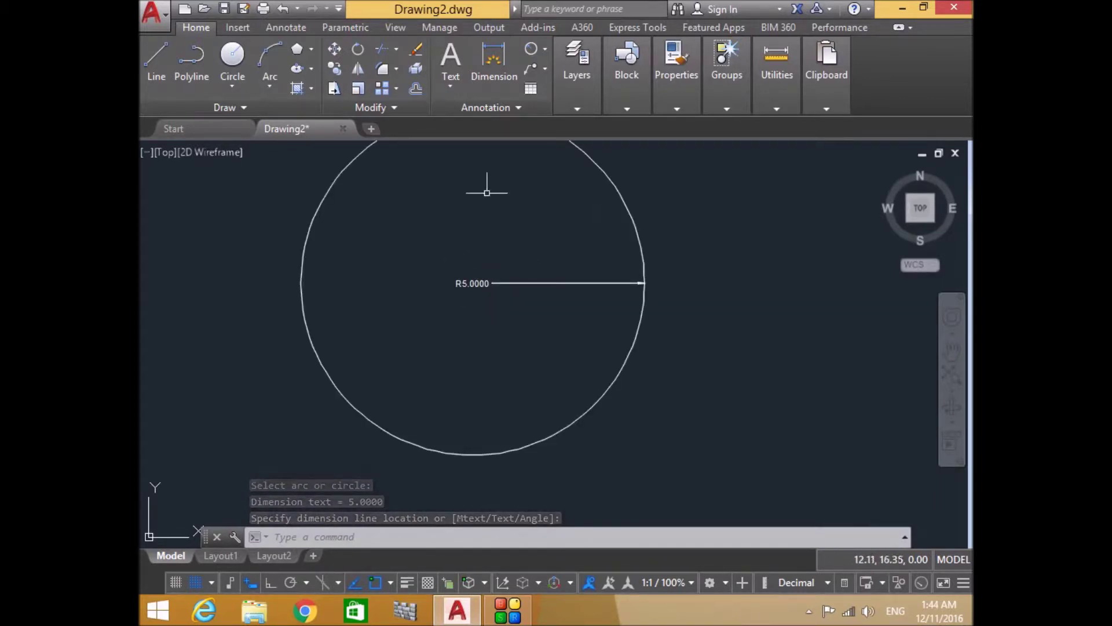
scroll(537, 275, "down", 2)
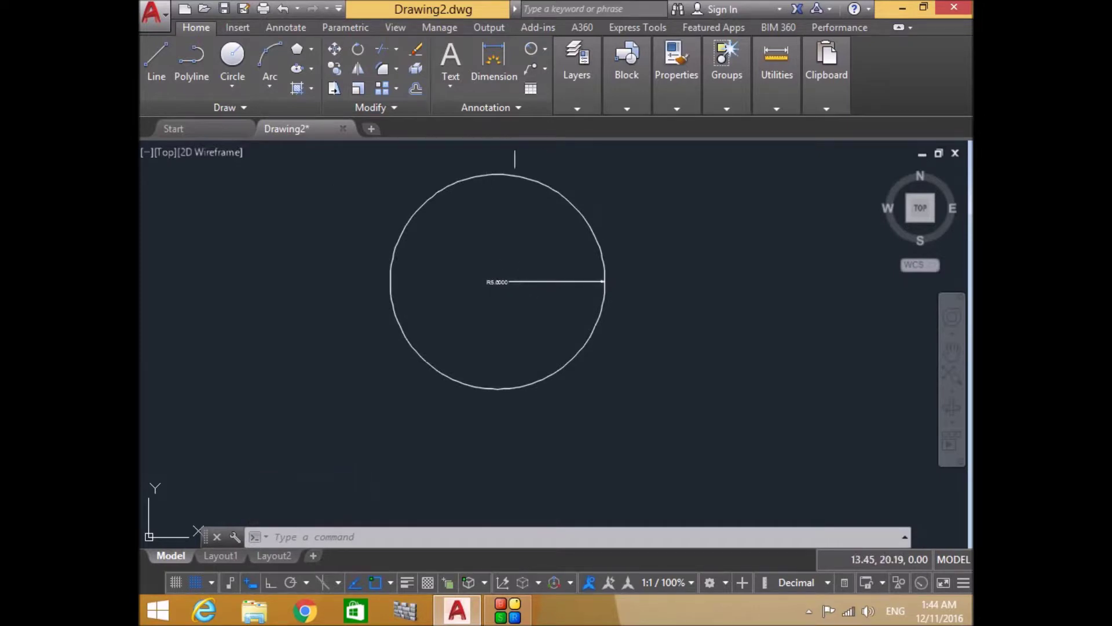
Erase the radius dimension, then window-select and erase the circle.
left_click(529, 281)
key("Delete")
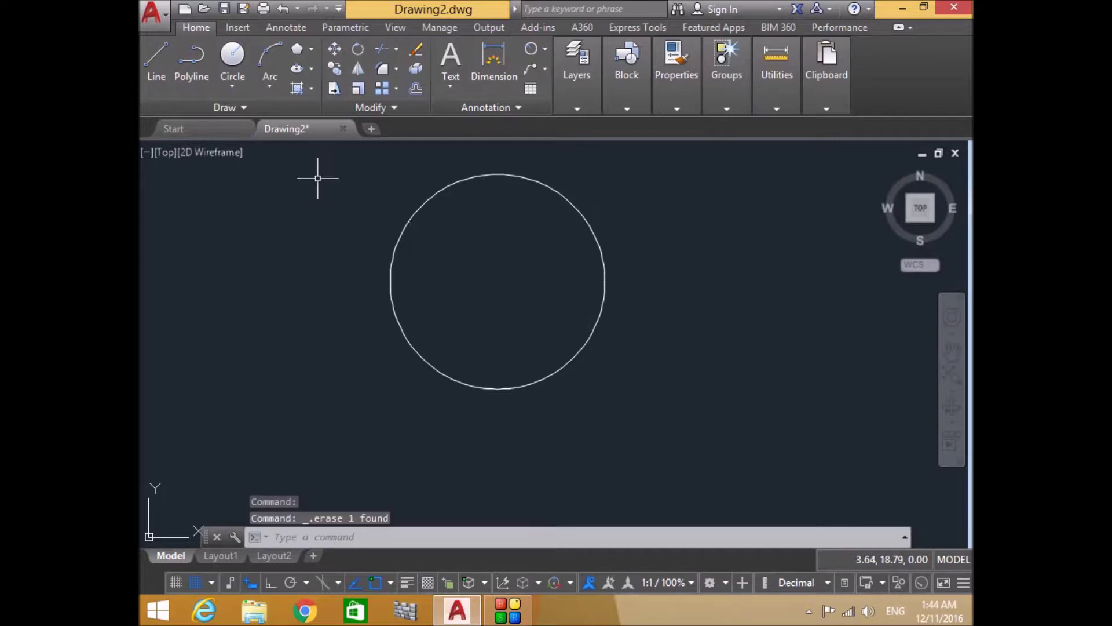
left_click(364, 169)
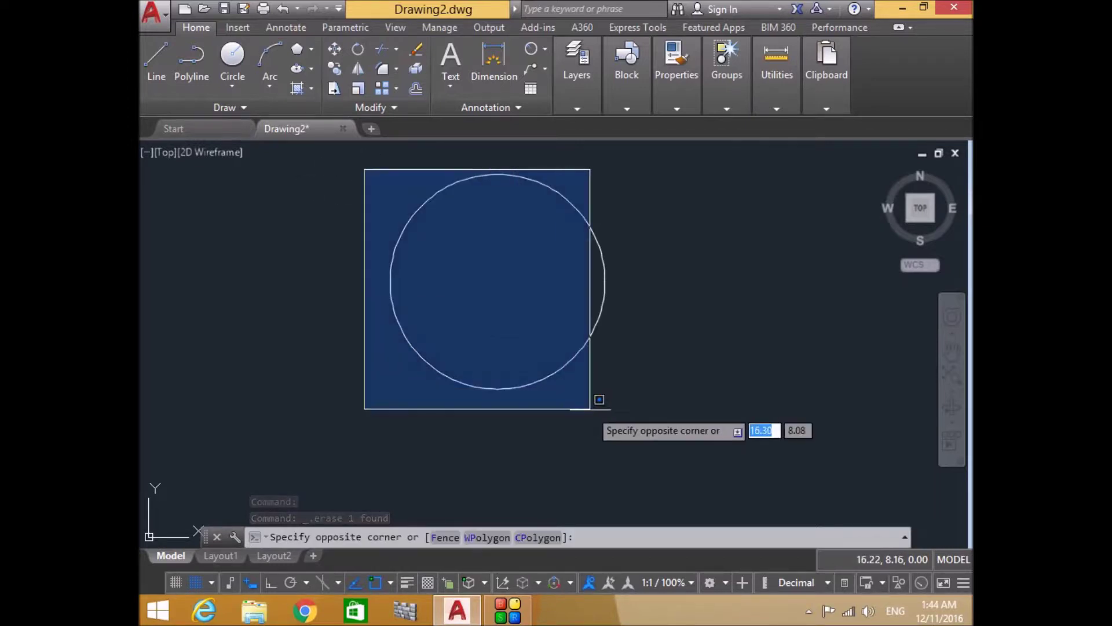
left_click(591, 408)
left_click(708, 194)
left_click(598, 258)
key("Delete")
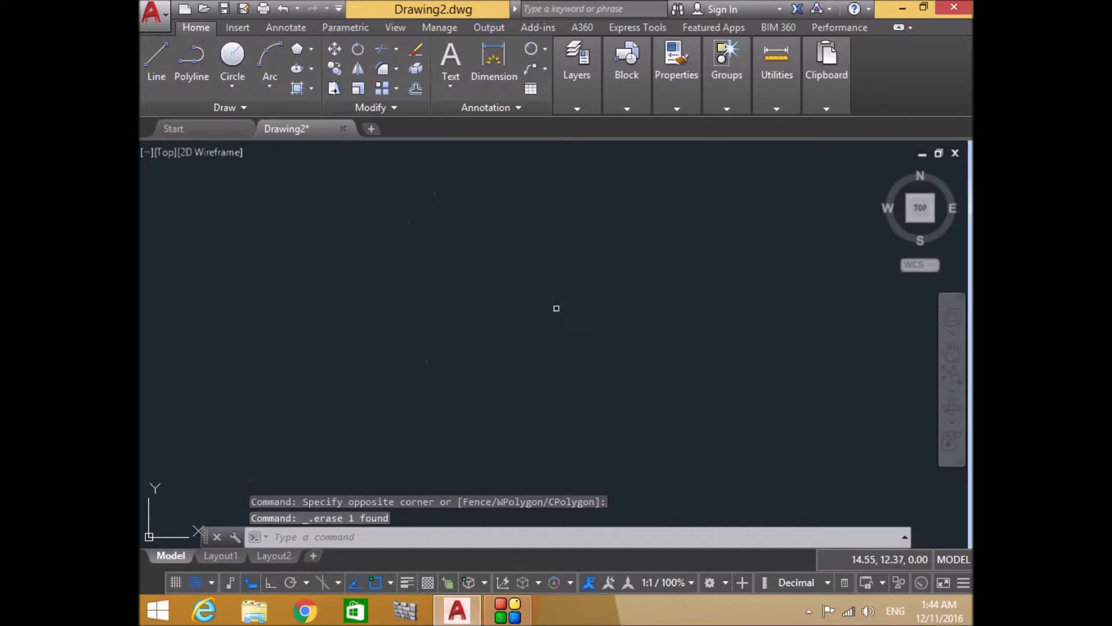
Draw a Center, Diameter circle of diameter 5 near the drawing centre.
left_click(232, 84)
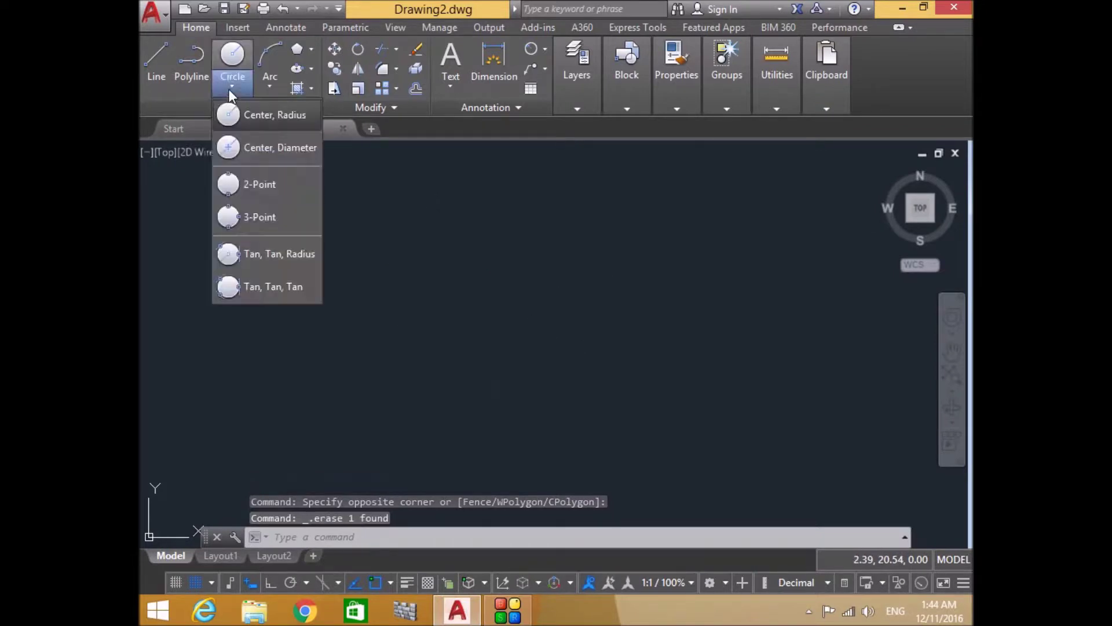
left_click(273, 146)
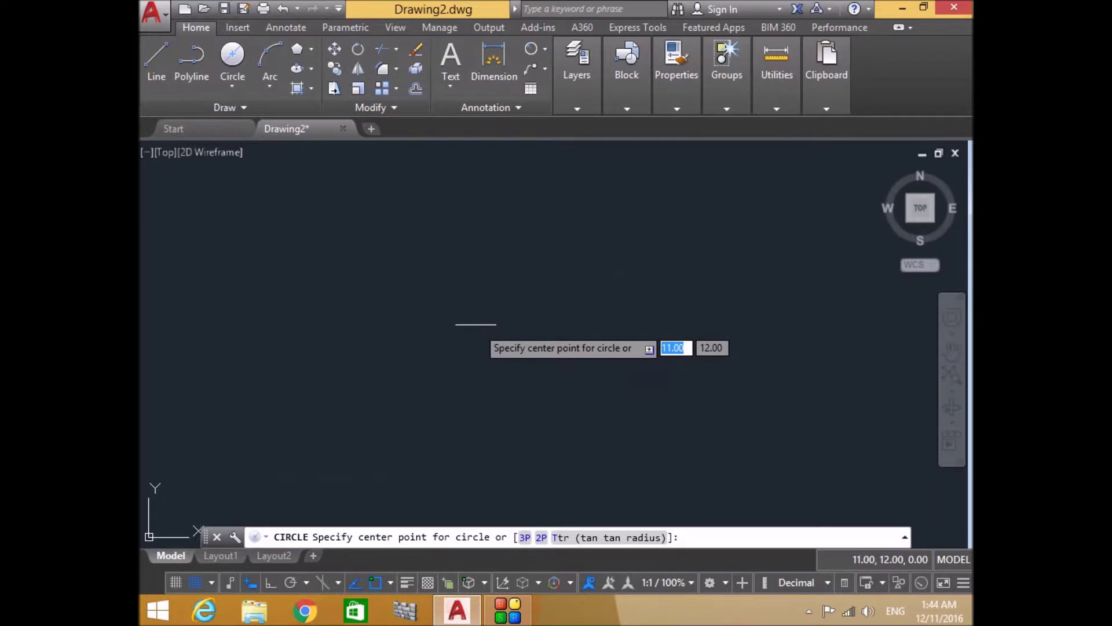
left_click(476, 325)
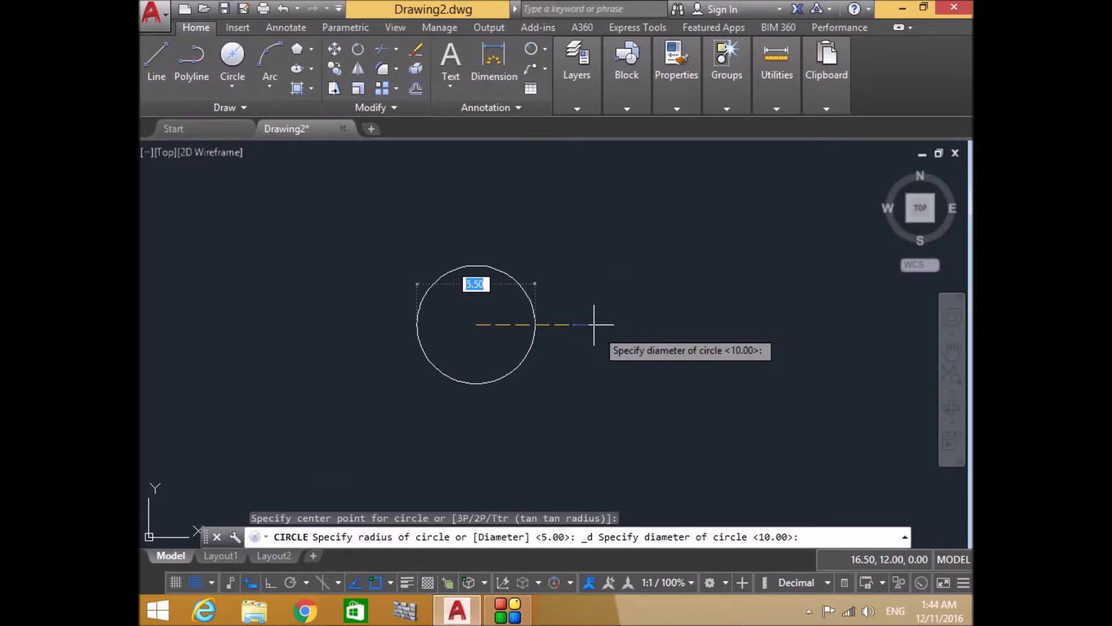
type("5")
key("Return")
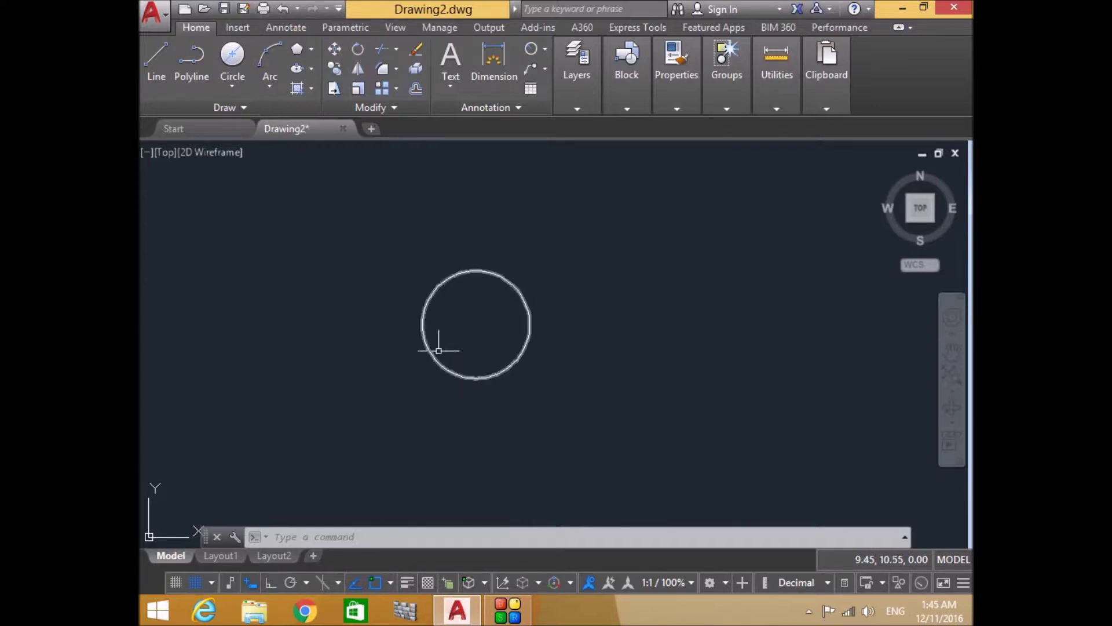
Select everything with Ctrl+A and erase the circle.
left_click(230, 88)
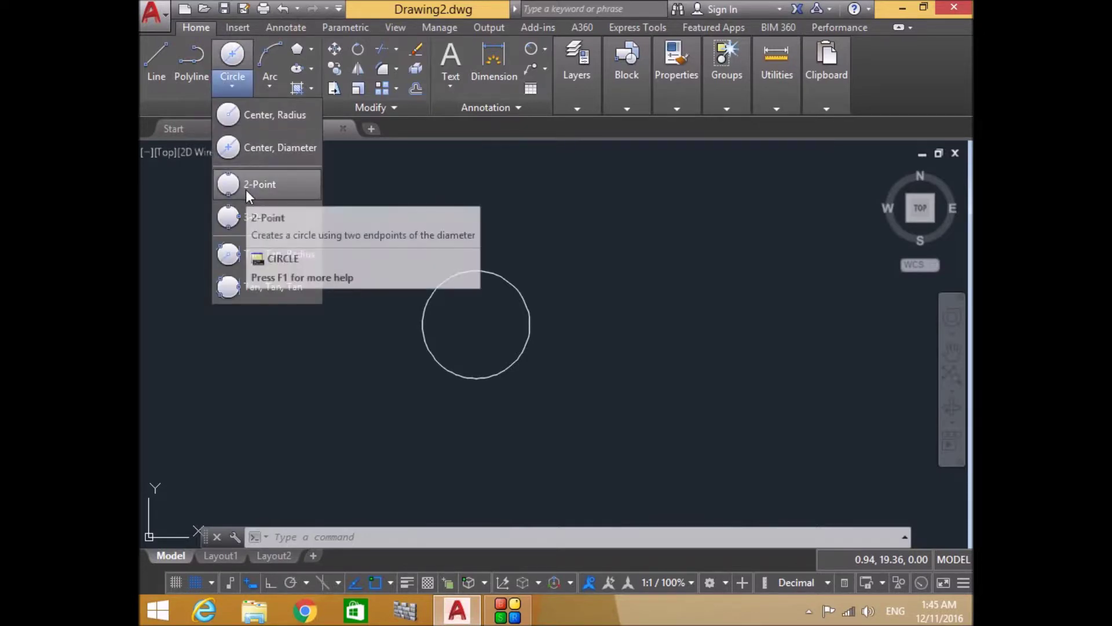
left_click(151, 50)
left_click(154, 58)
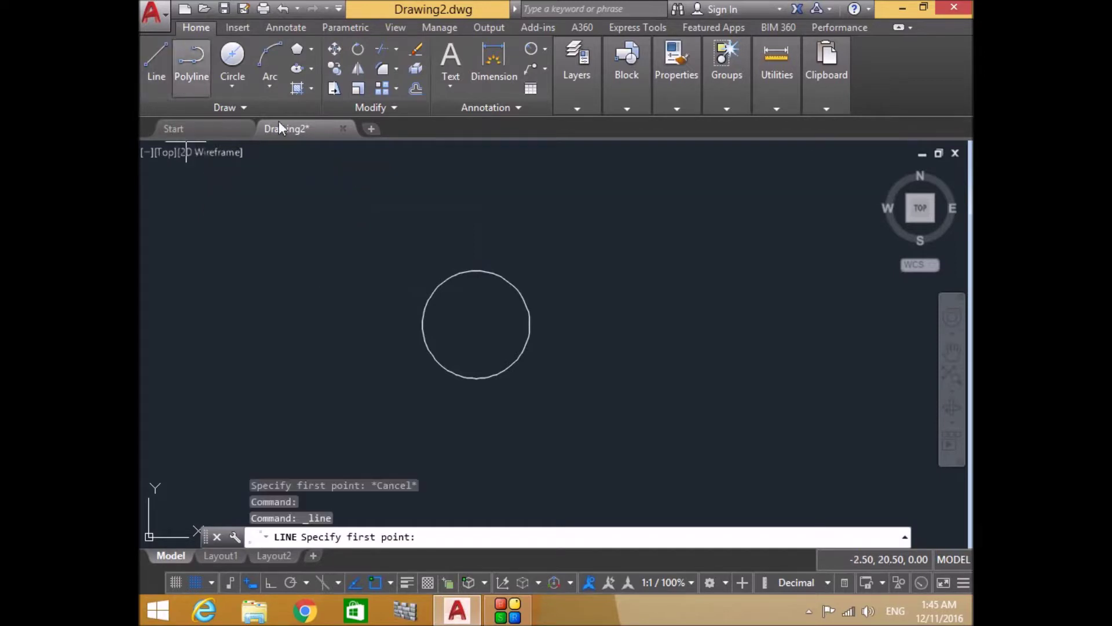
key("ctrl+a")
key("Delete")
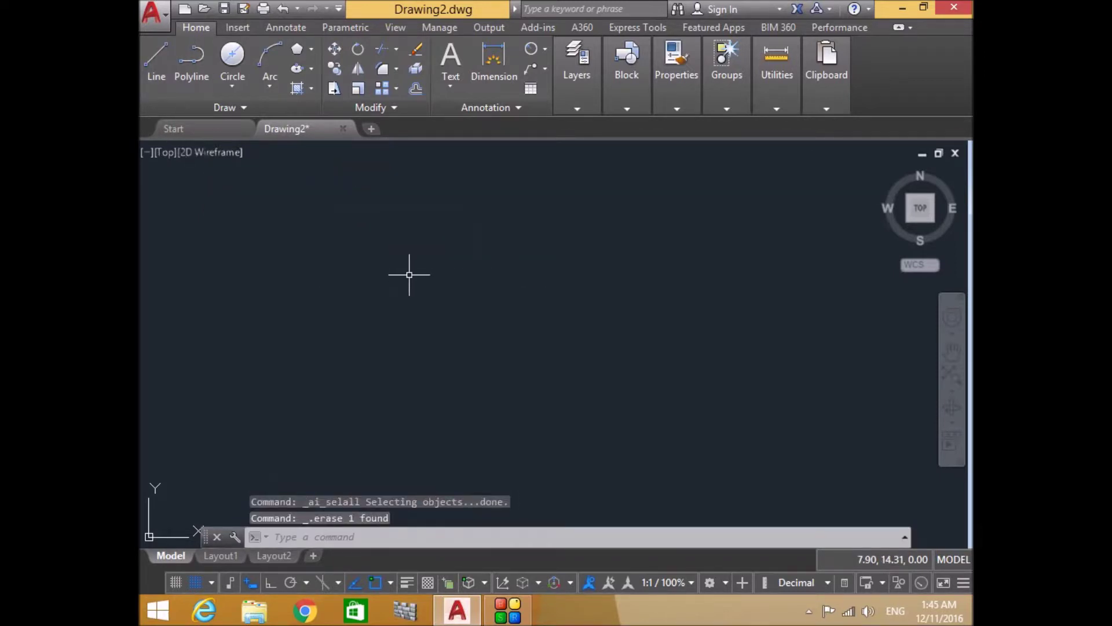
Draw a horizontal line on the right side of the canvas.
left_click(158, 56)
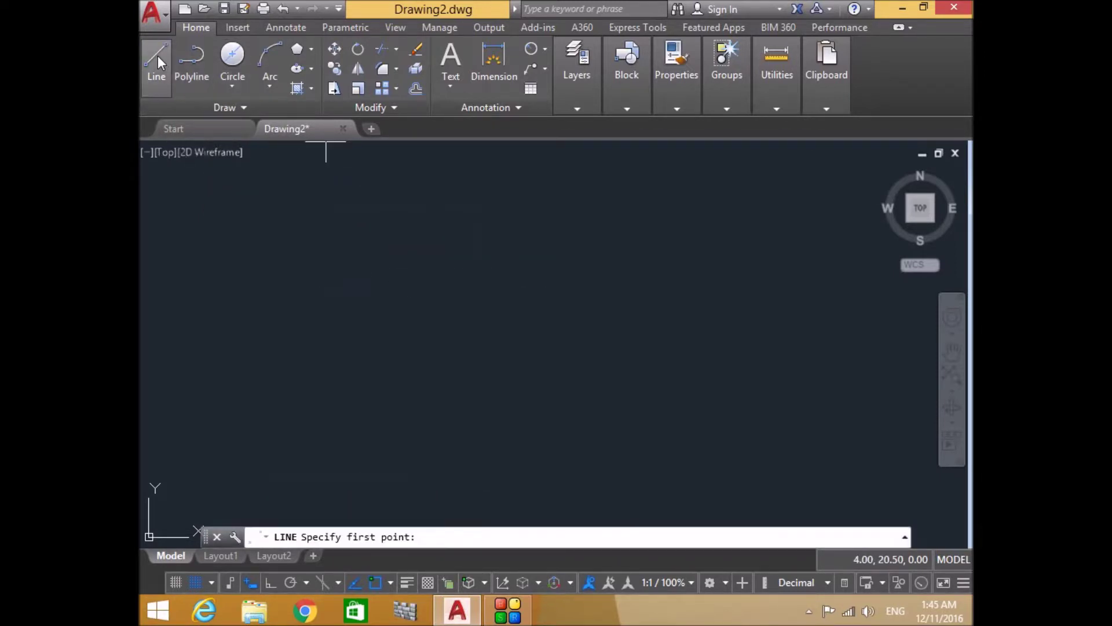
left_click(583, 270)
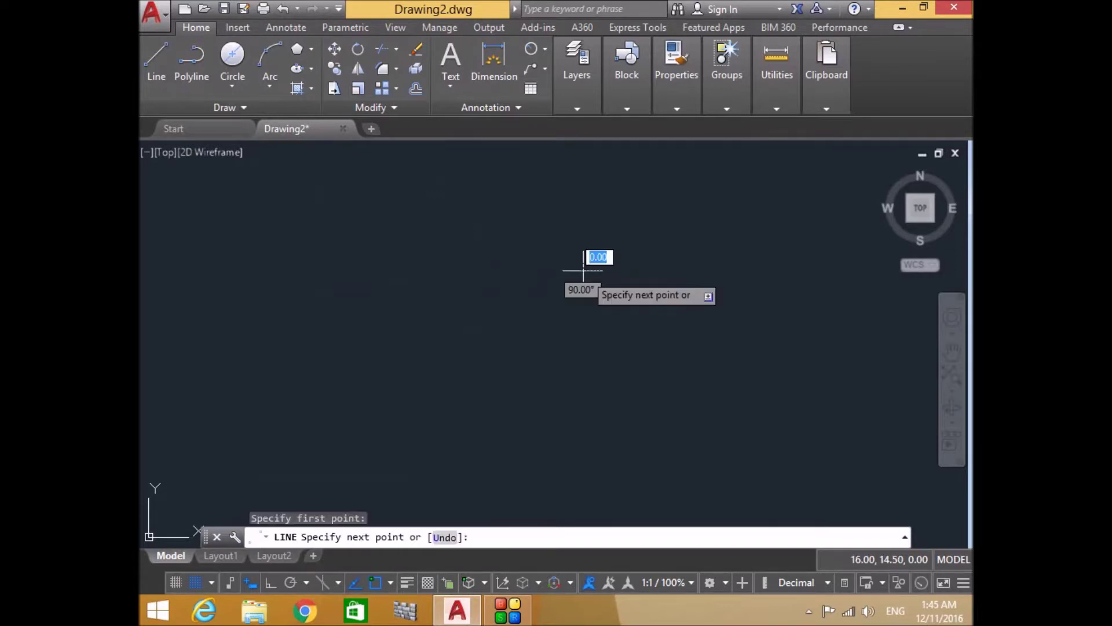
left_click(733, 270)
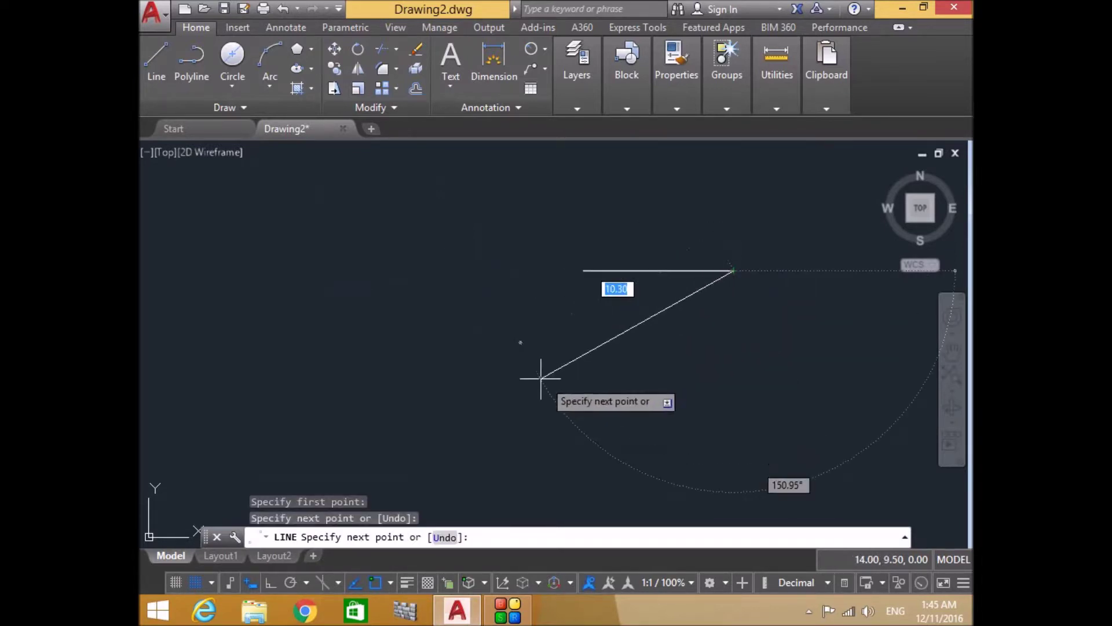
key("Return")
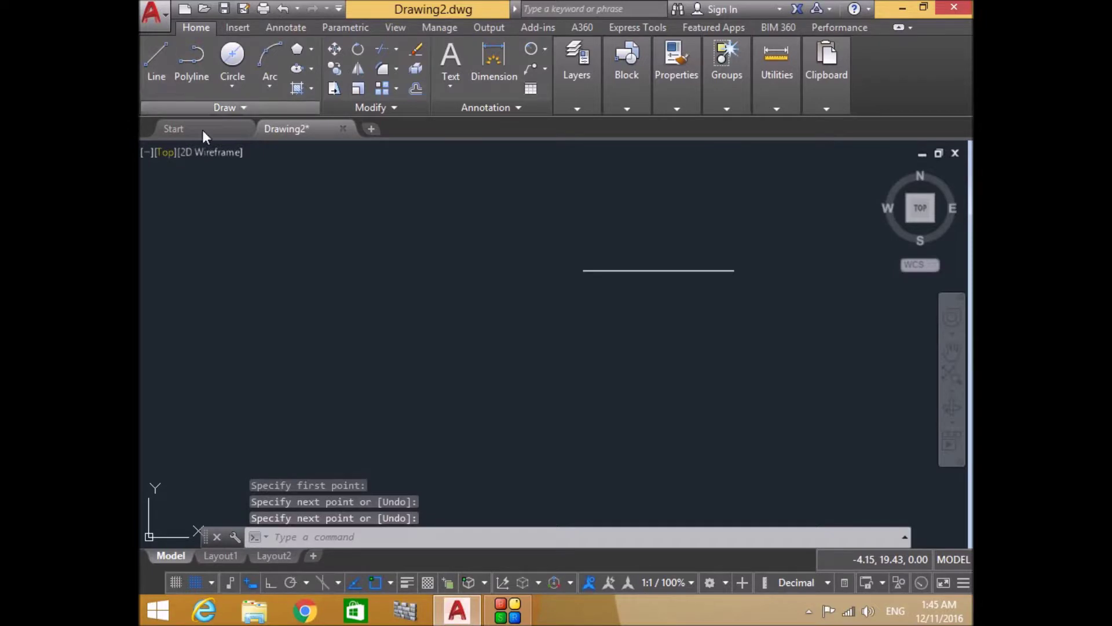
Draw a three-sided open box of lines on the left: top, right side and bottom.
key("Return")
left_click(218, 313)
left_click(358, 313)
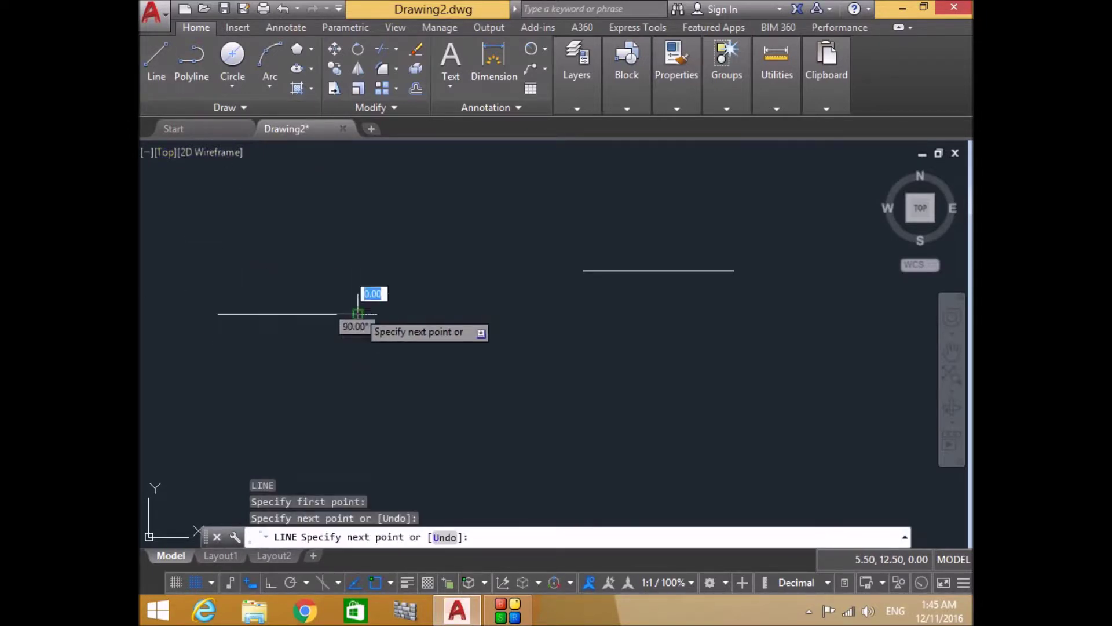
left_click(358, 388)
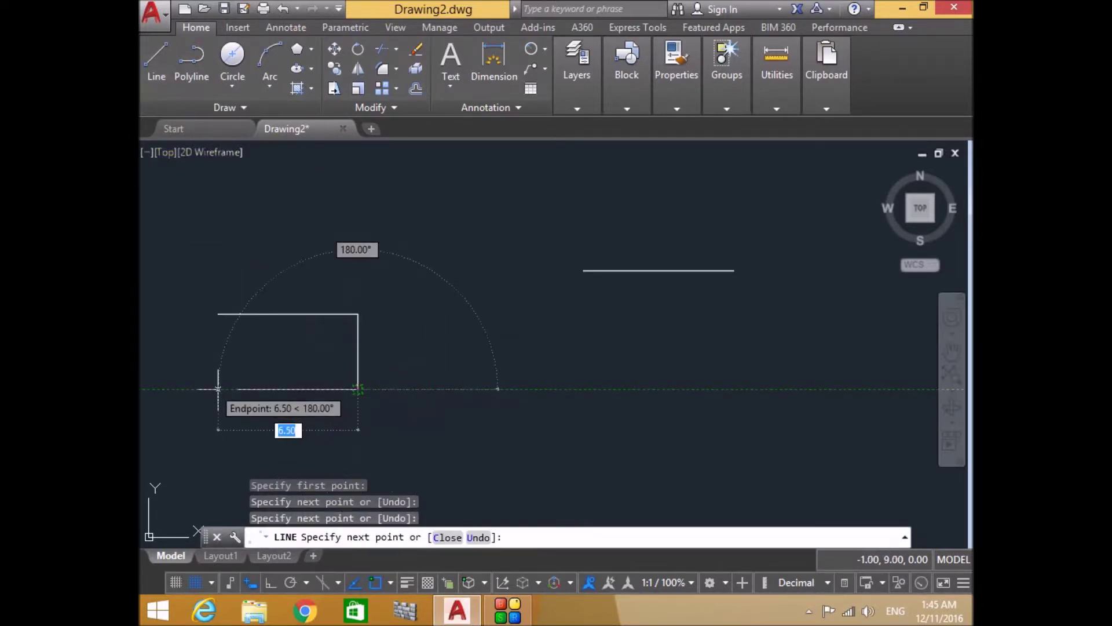
left_click(218, 388)
key("Return")
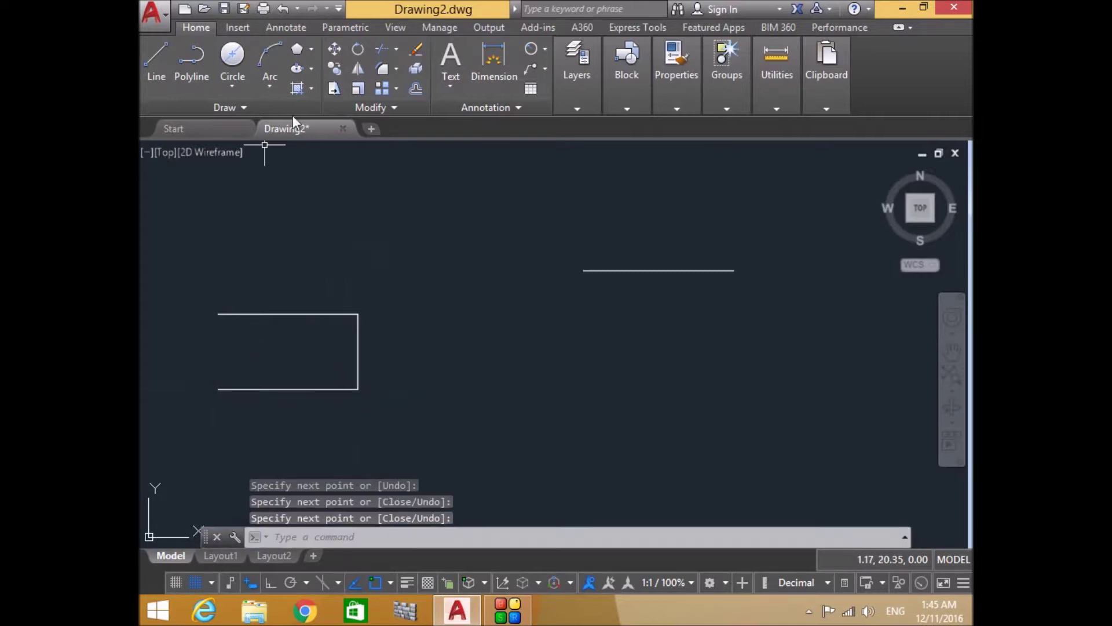
left_click(233, 86)
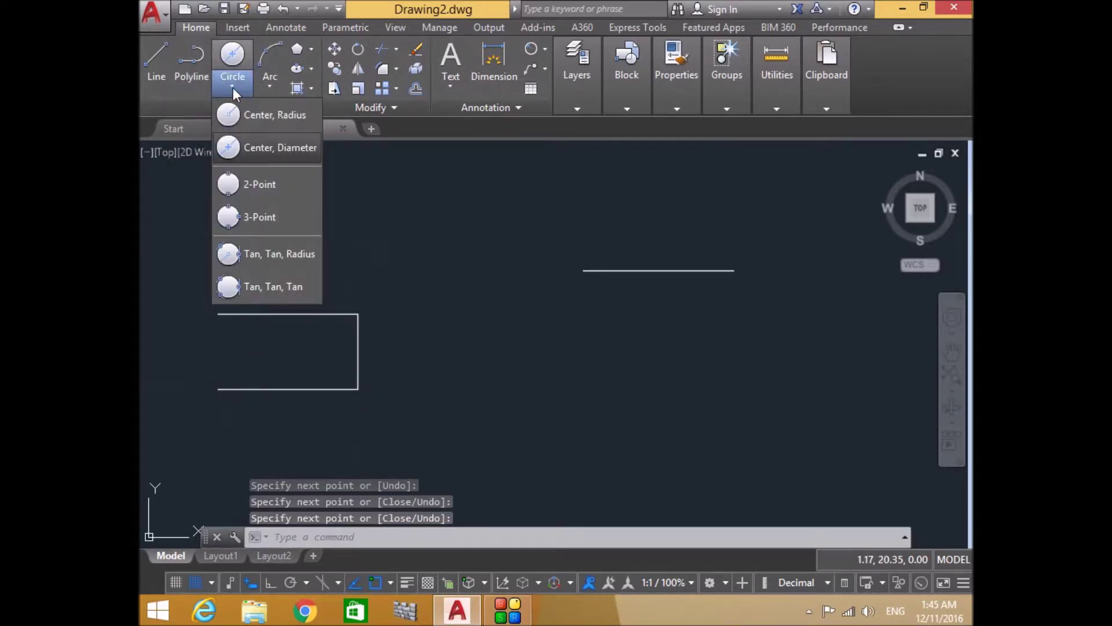
Place a Center, Radius circle above the open box, leaving Object Snap settings unchanged.
left_click(258, 183)
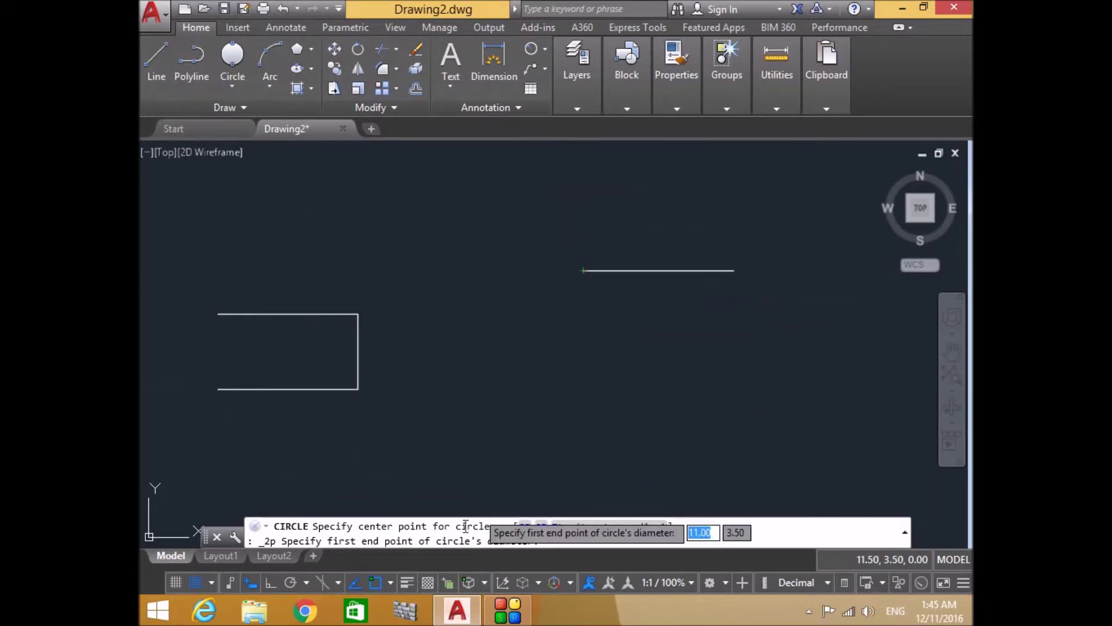
left_click(390, 583)
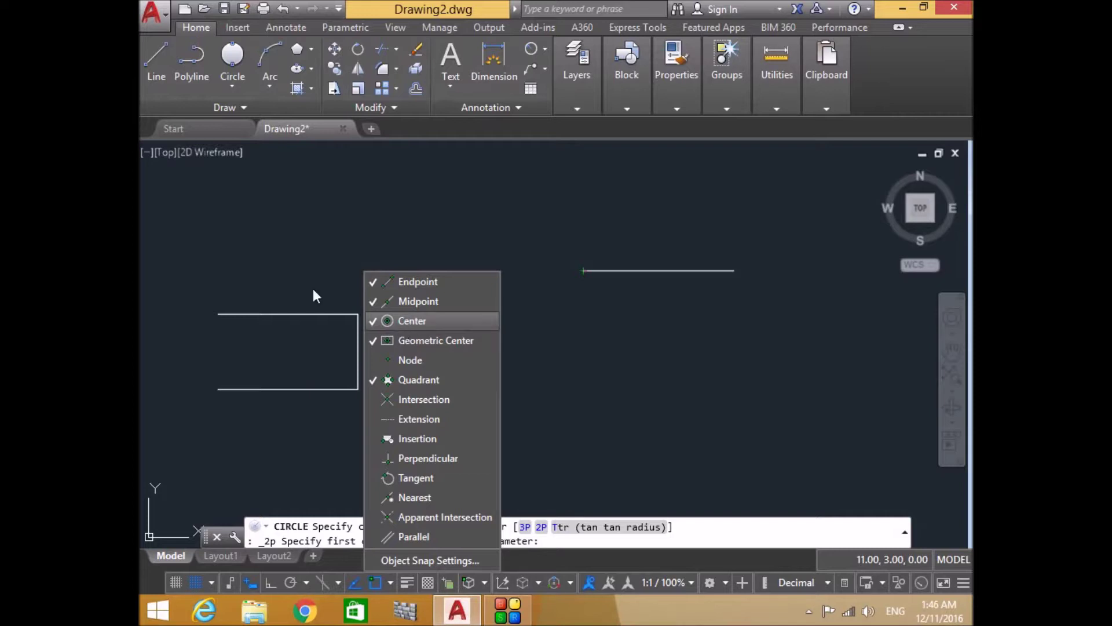
left_click(235, 51)
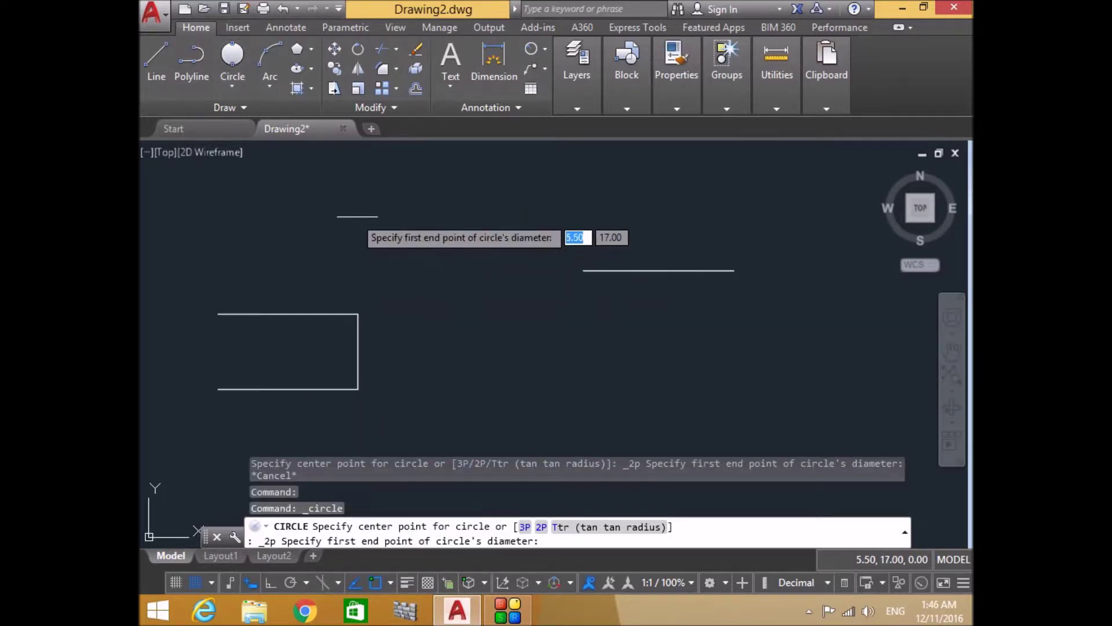
left_click(232, 88)
left_click(255, 116)
left_click(358, 206)
left_click(397, 244)
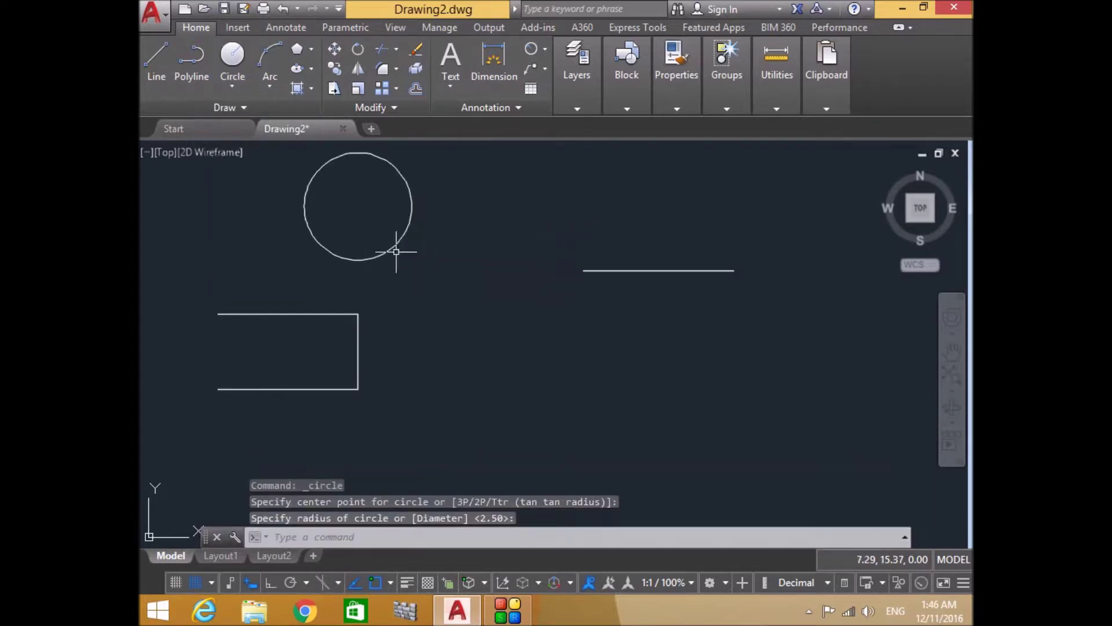
left_click(390, 582)
left_click(617, 603)
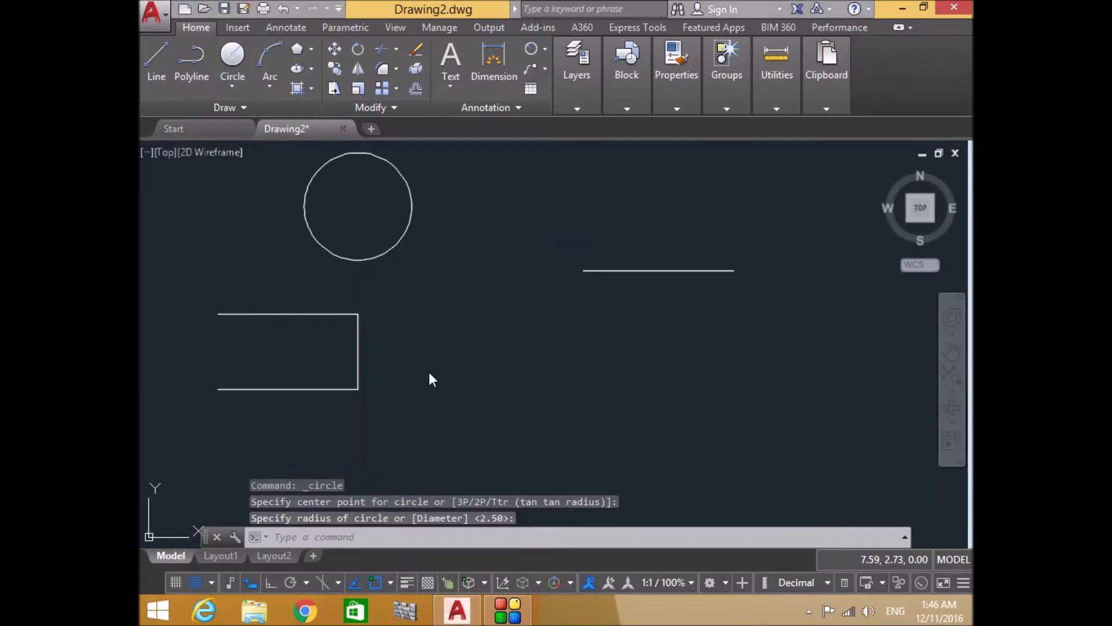
Start a line, review the Object Snap modes without changing them, then cancel.
left_click(151, 56)
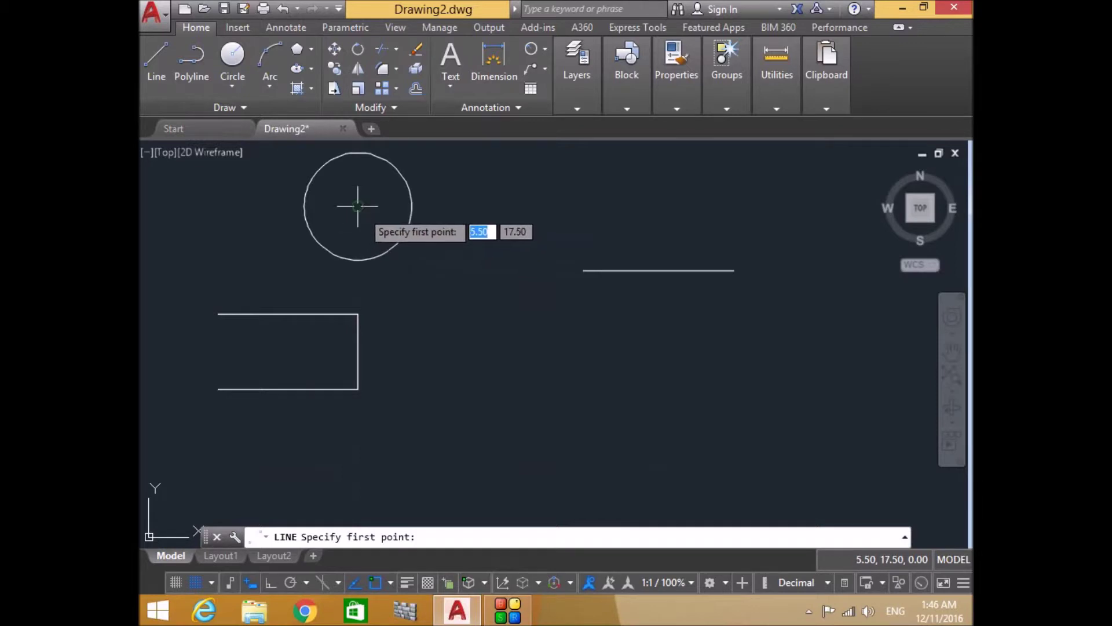
left_click(390, 581)
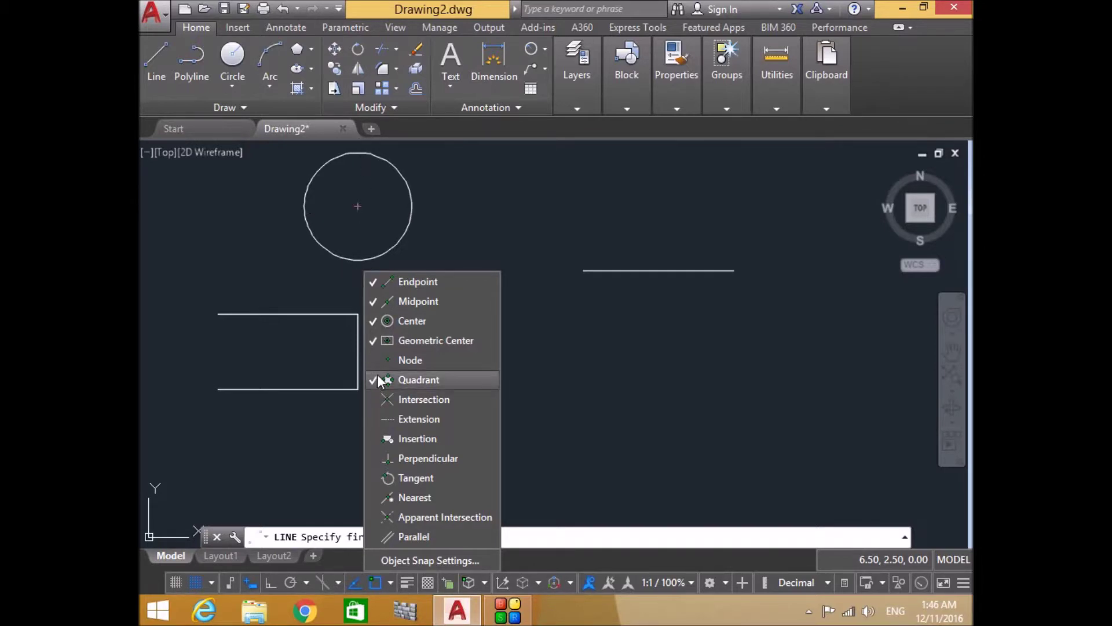
left_click(602, 568)
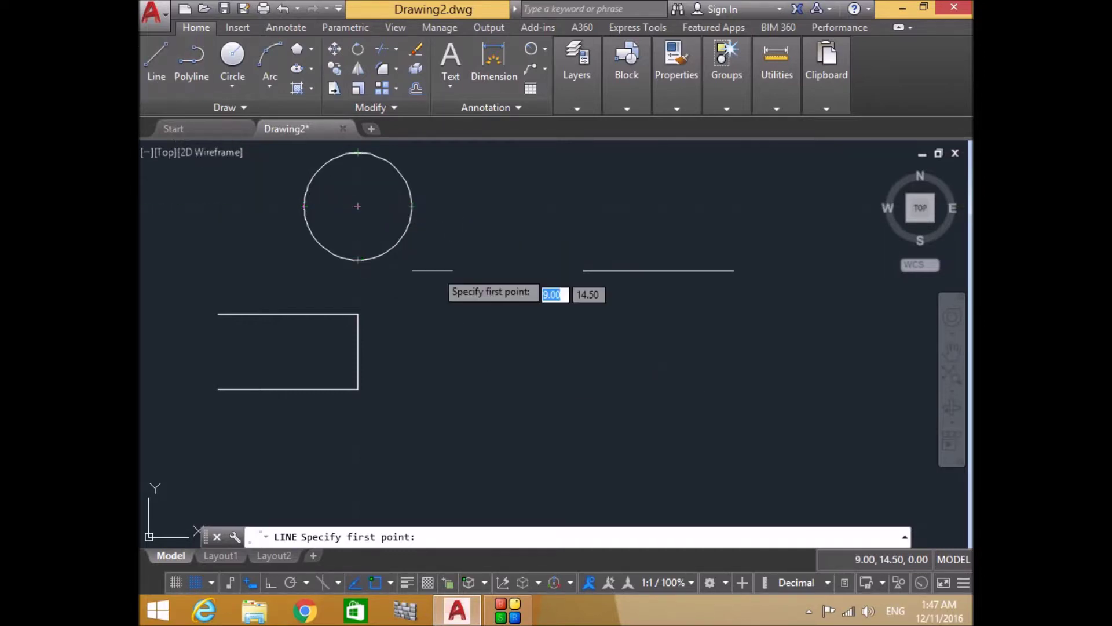
key("Escape")
Drag-select the circle above the box and erase it.
scroll(438, 197, "down", 2)
scroll(445, 199, "down", 3)
left_click_drag(447, 198, 405, 226)
key("Delete")
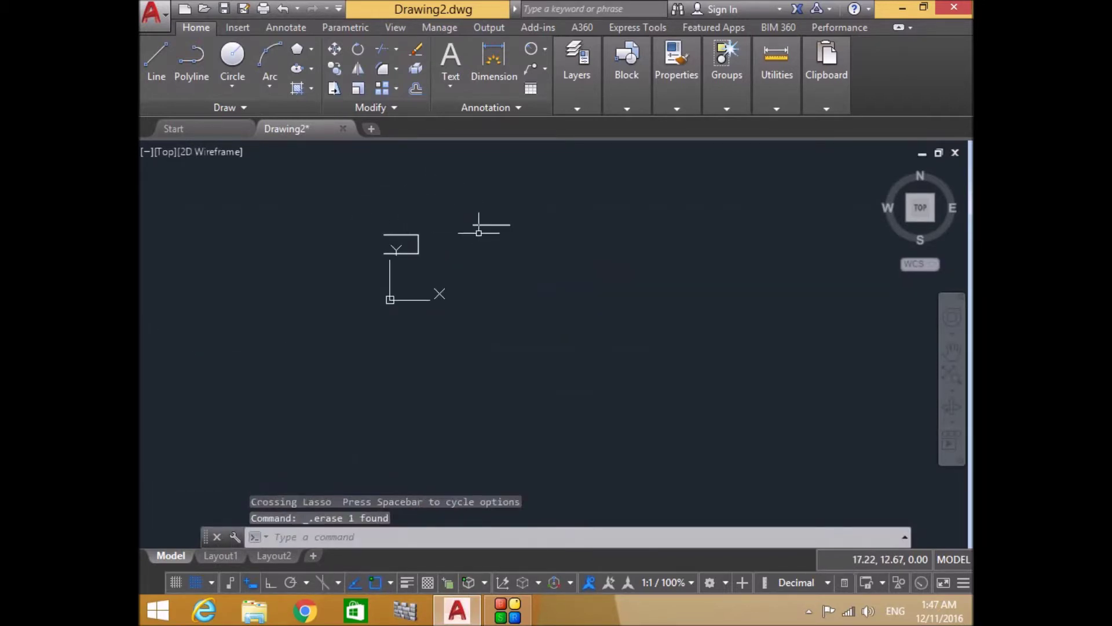
scroll(458, 220, "up", 4)
scroll(450, 243, "up", 2)
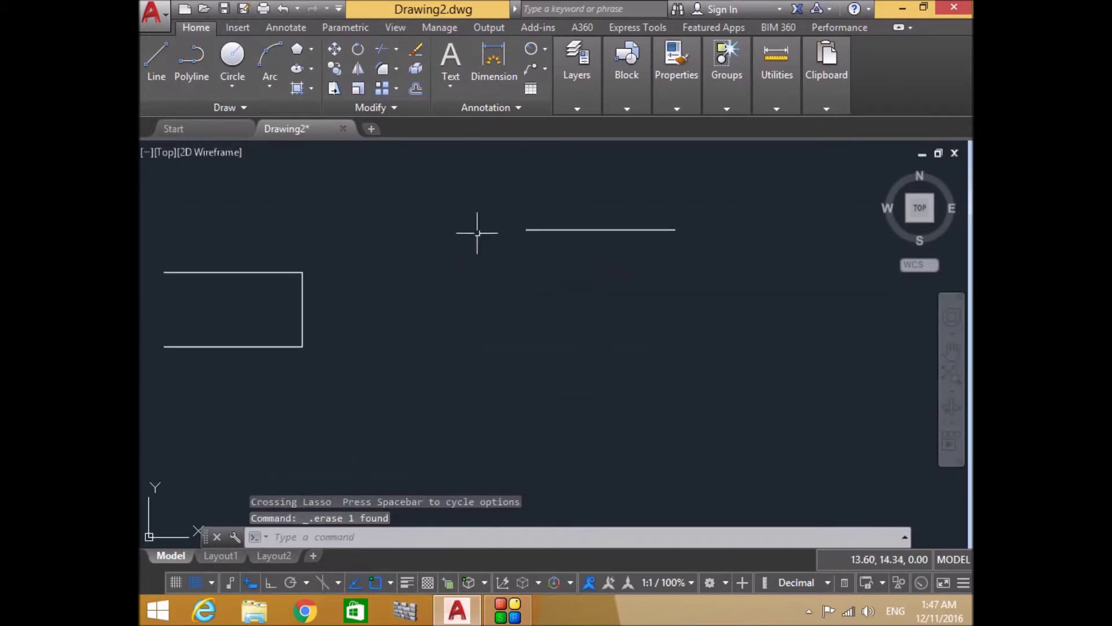
Draw a 2-Point circle using the horizontal line's left and right endpoints as its diameter.
left_click(236, 82)
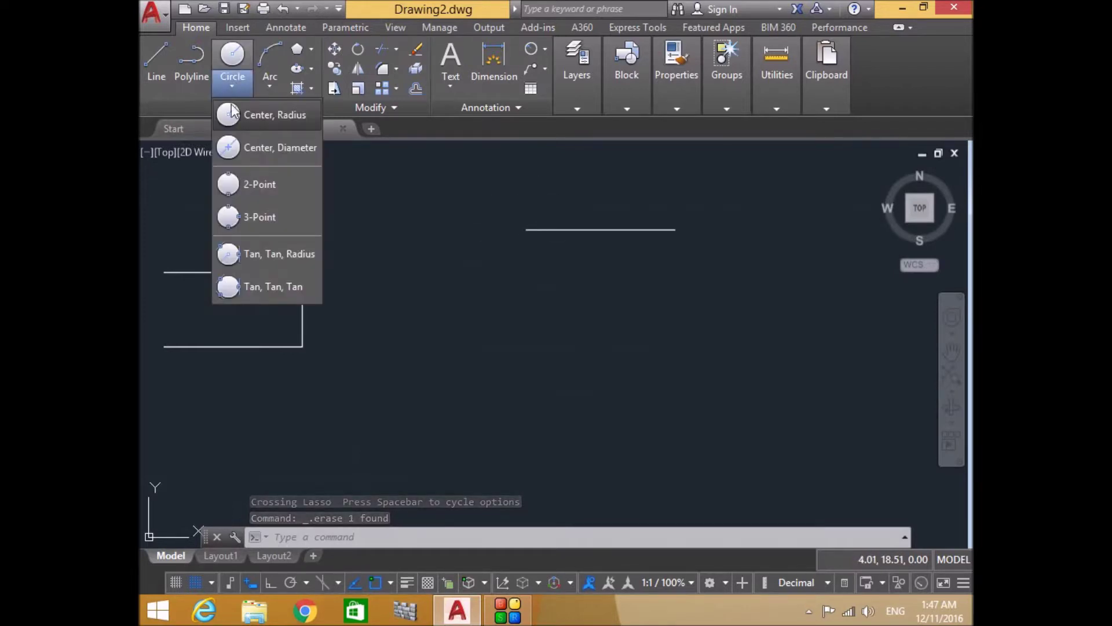
left_click(231, 186)
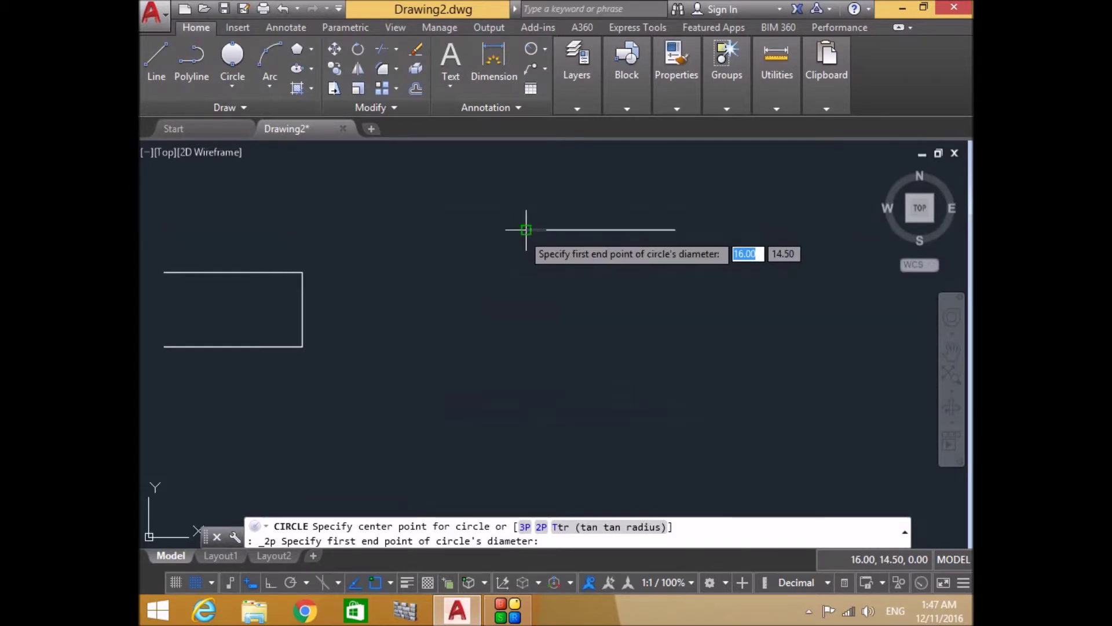
left_click(526, 230)
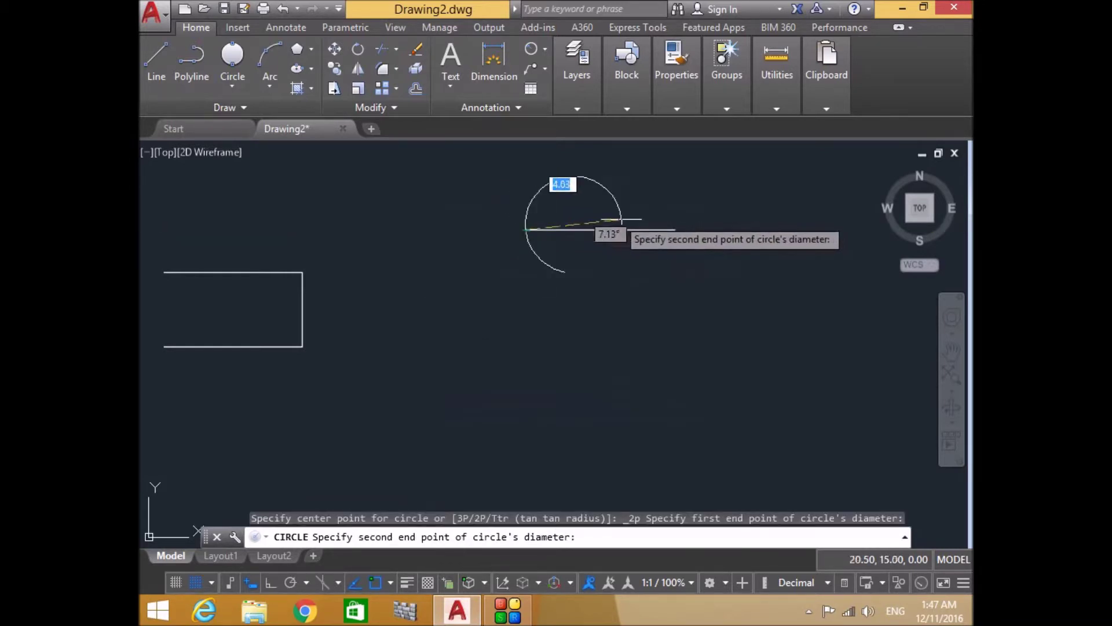
left_click(675, 230)
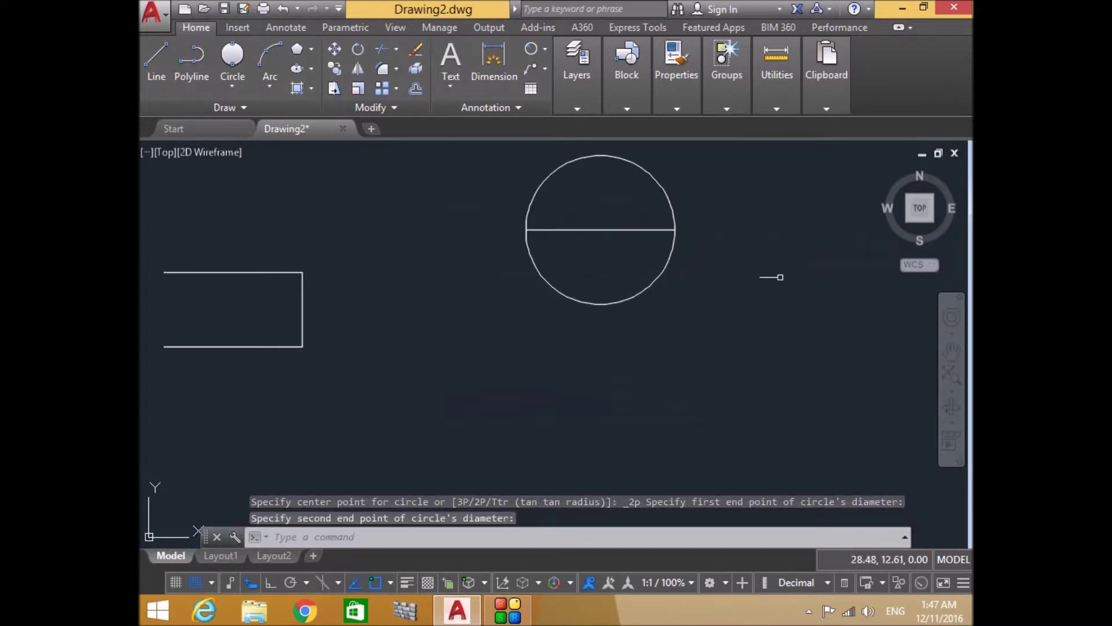
left_click(237, 87)
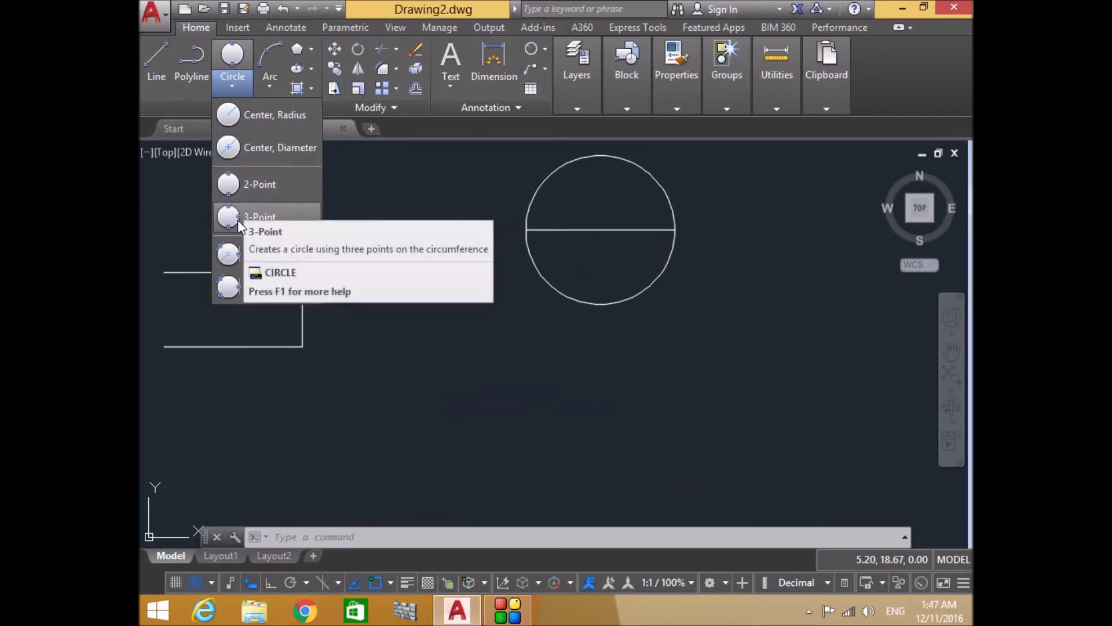
mouse_move(259, 217)
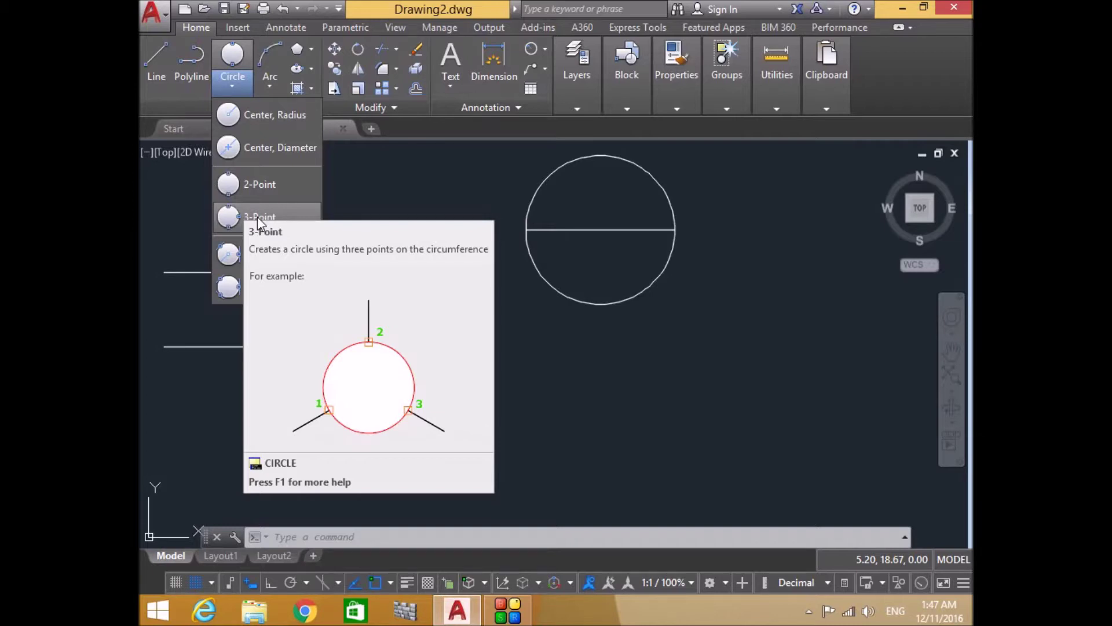
Draw a 3-Point circle through the rectangle's top, right and bottom edge midpoints.
left_click(446, 389)
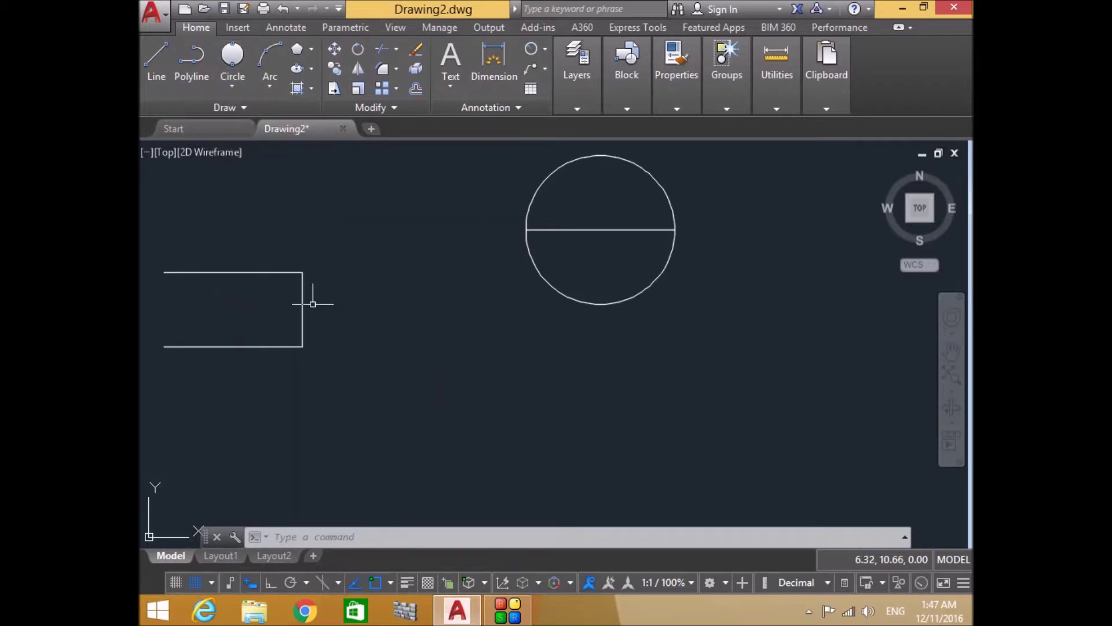
left_click(233, 86)
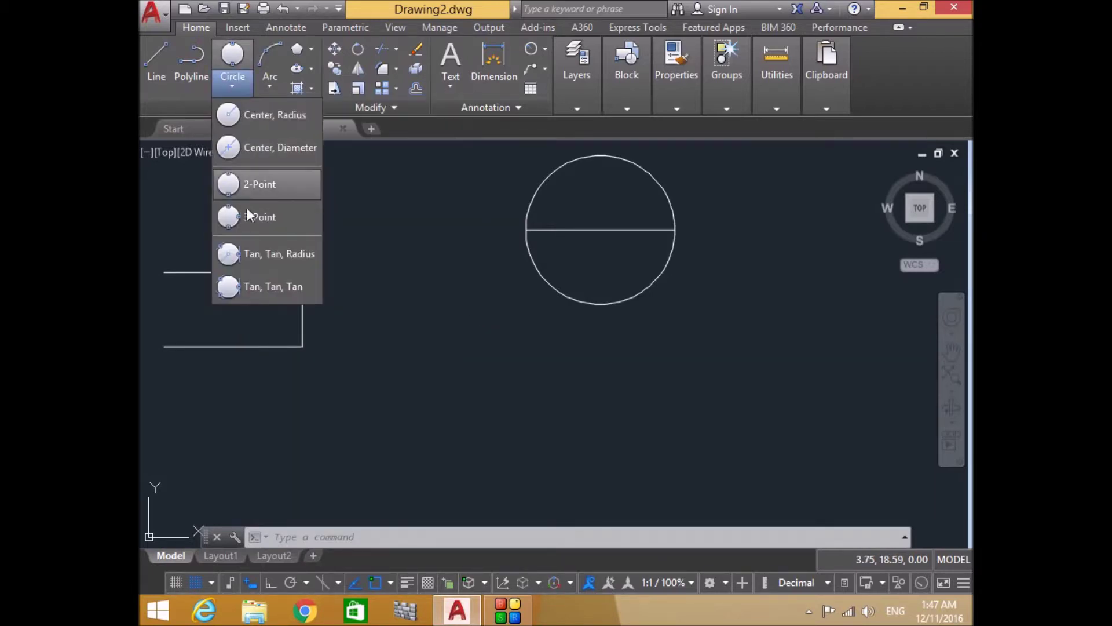
left_click(249, 217)
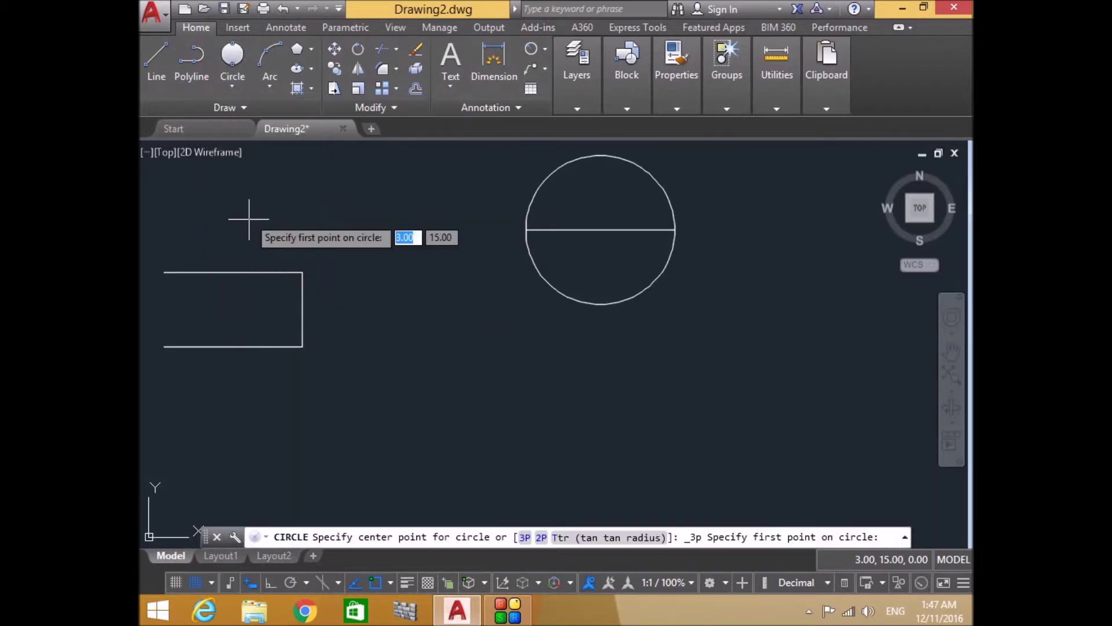
left_click(233, 272)
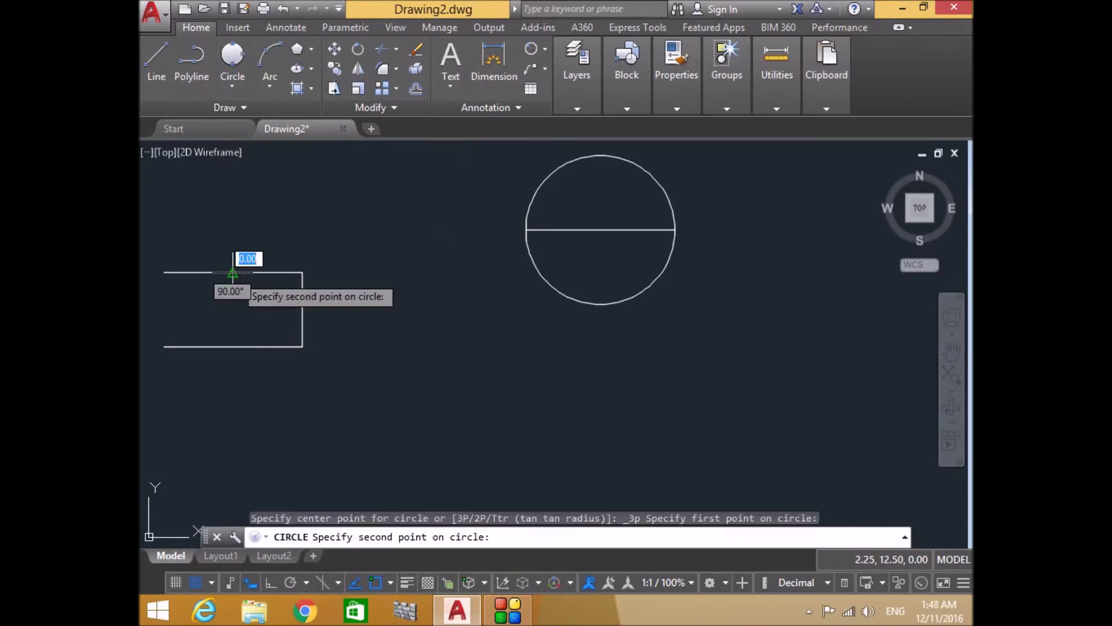
left_click(302, 309)
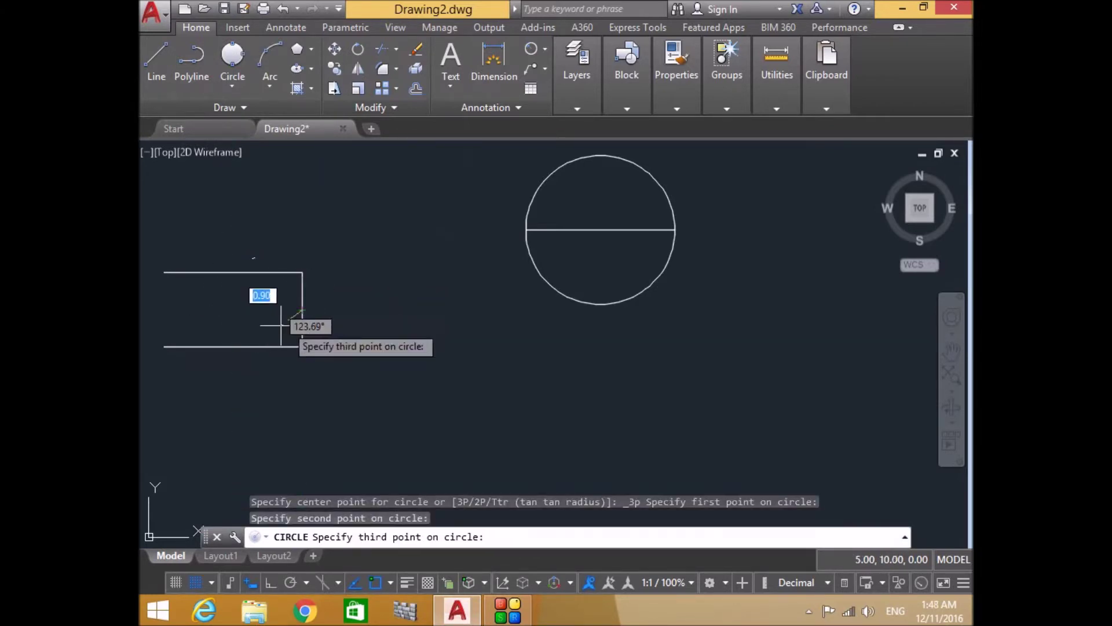
left_click(233, 347)
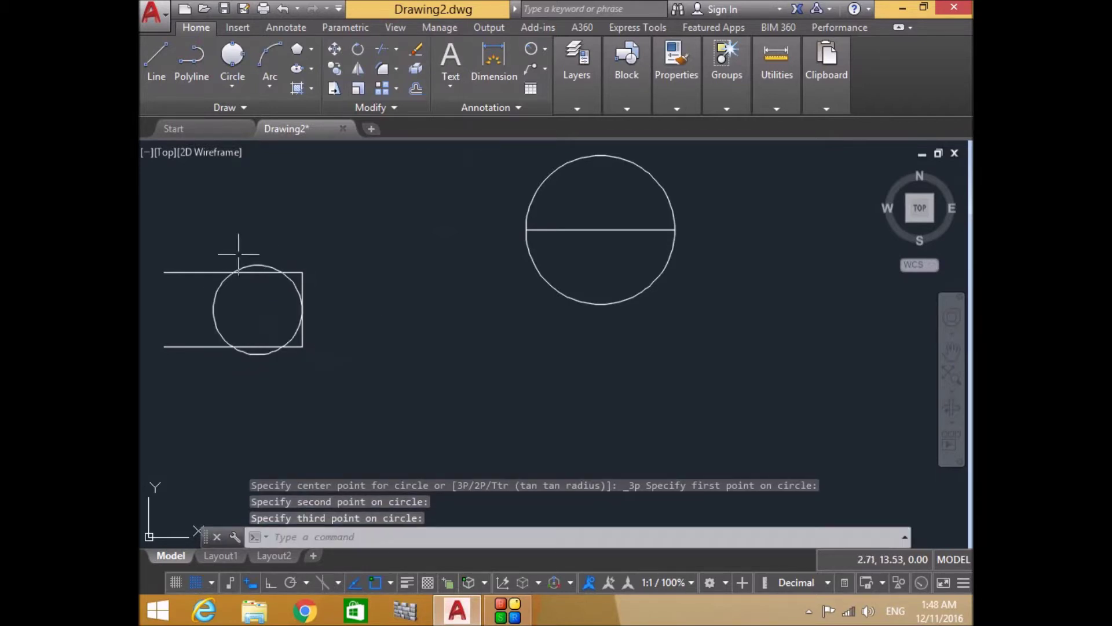
Draw three sloping lines: a diagonal, one to the right and one lower down.
left_click(156, 61)
left_click(462, 347)
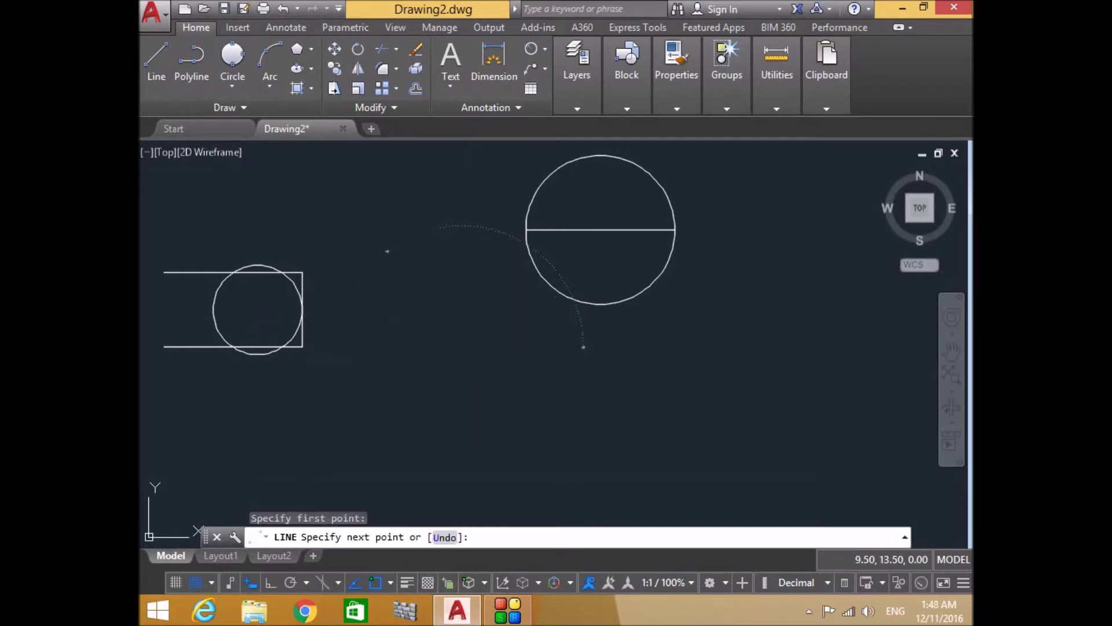
left_click(387, 251)
key("Return")
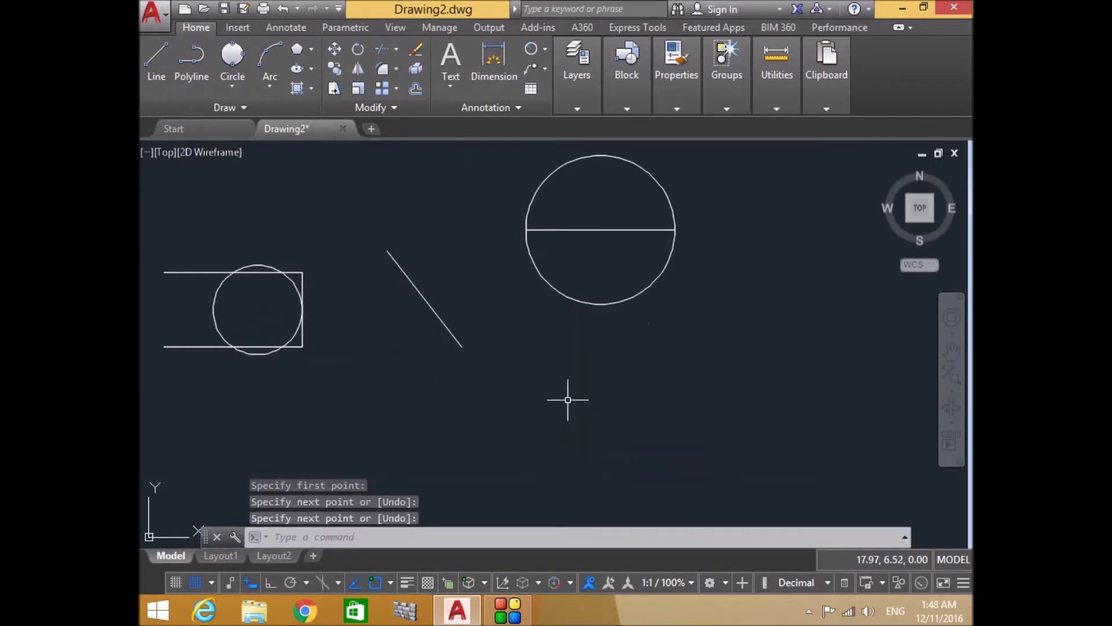
key("Return")
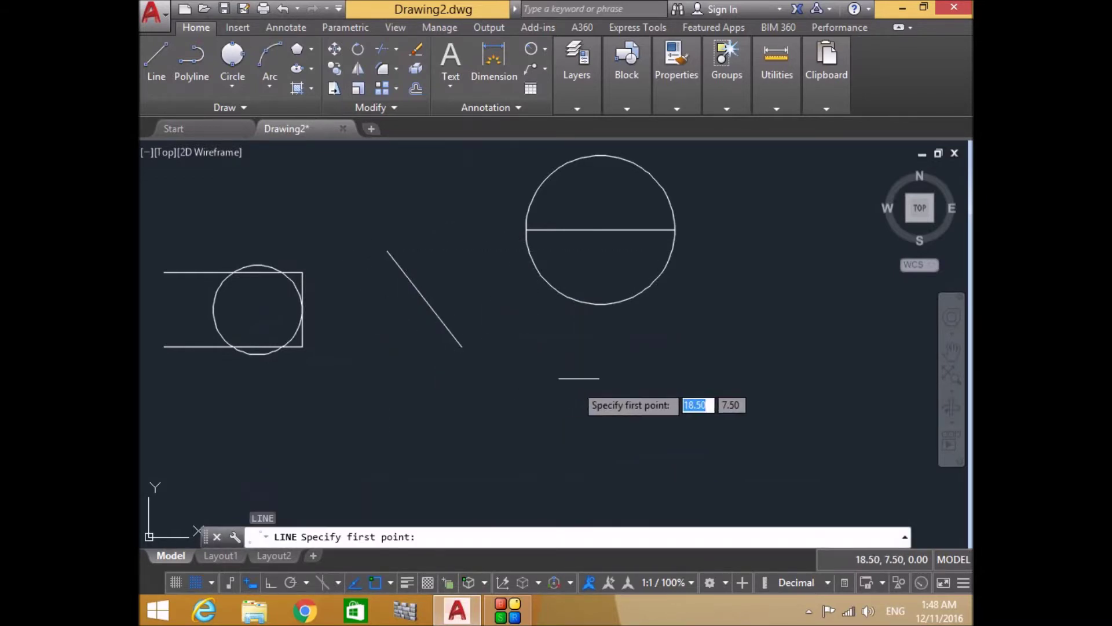
left_click(568, 367)
left_click(675, 326)
key("Return")
key("Return")
left_click(494, 410)
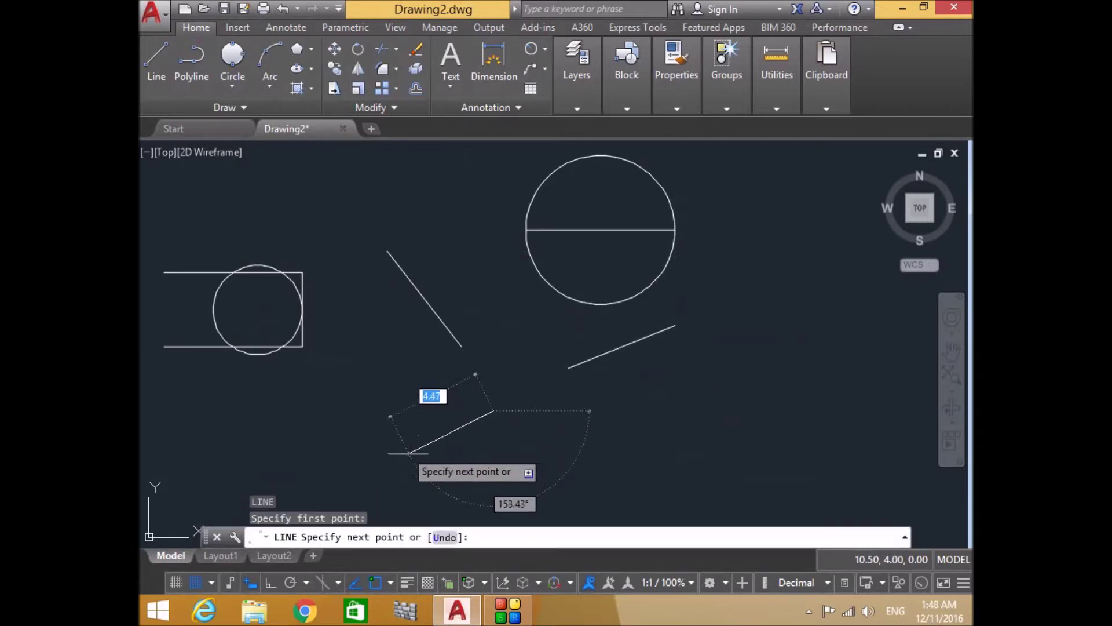
left_click(398, 454)
key("Return")
Draw a 3-Point circle through the inner ends of the three sloping lines.
left_click(223, 74)
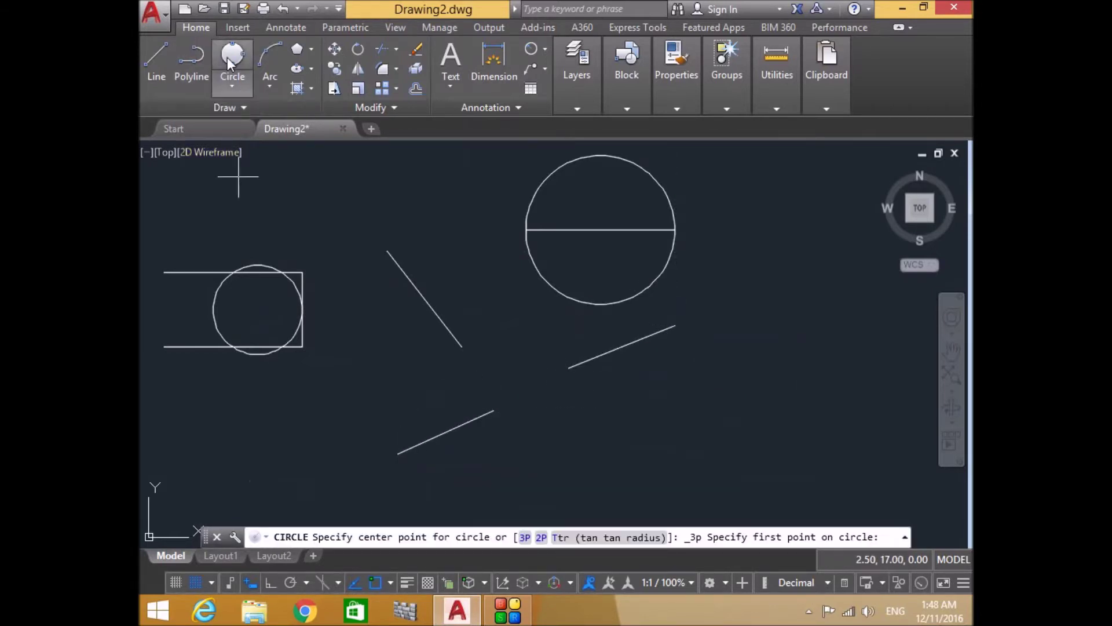
left_click(462, 346)
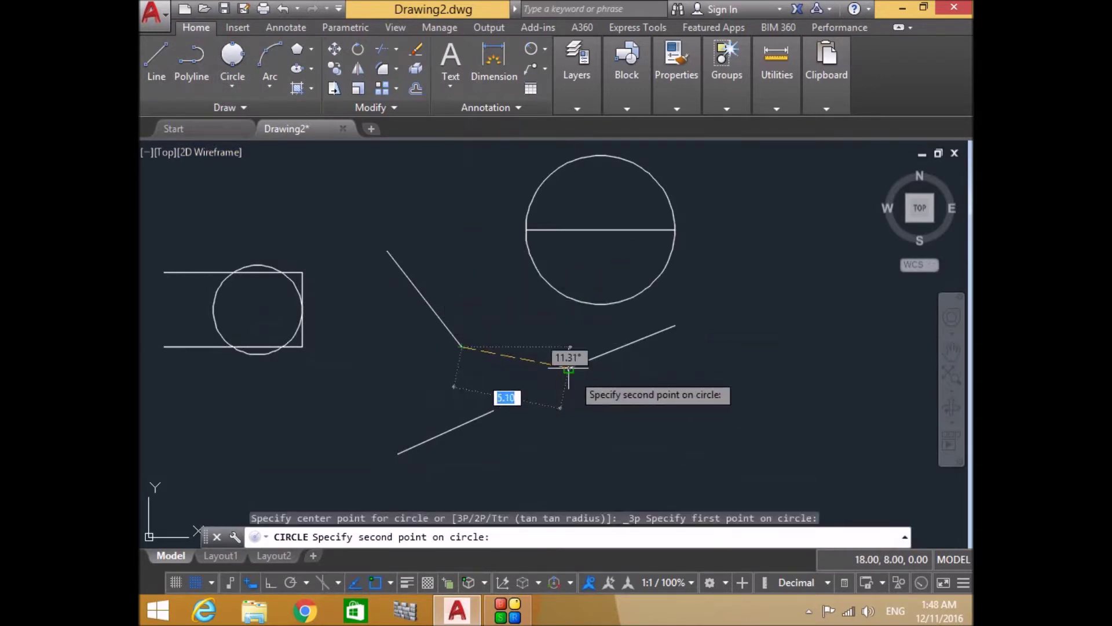
left_click(568, 368)
left_click(493, 411)
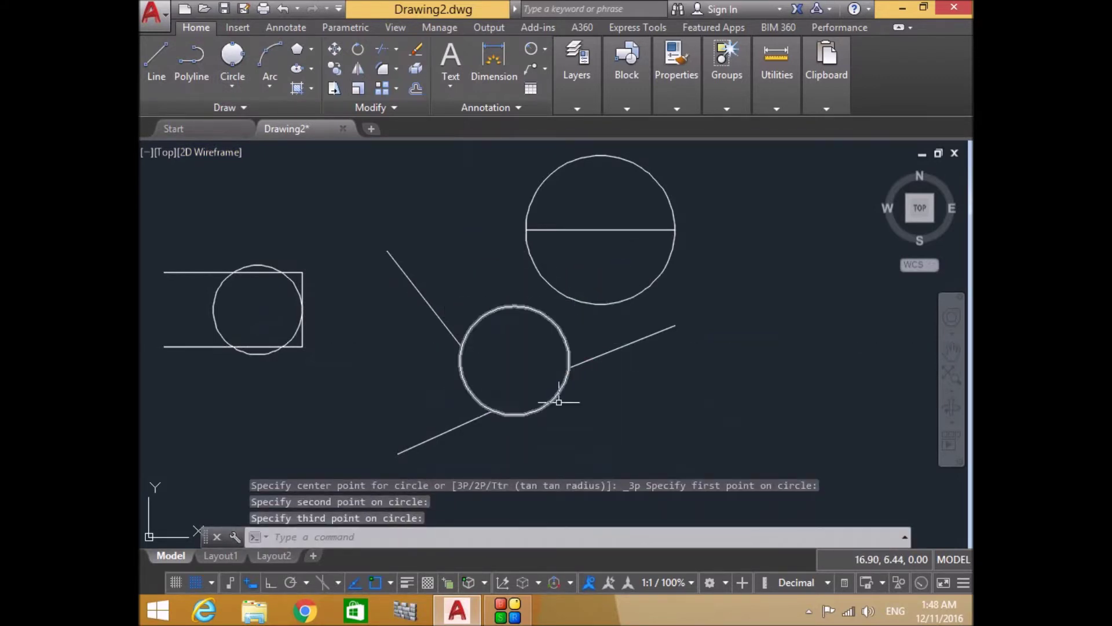
Zoom the view out and begin a selection window around the whole drawing.
scroll(508, 399, "up", 4)
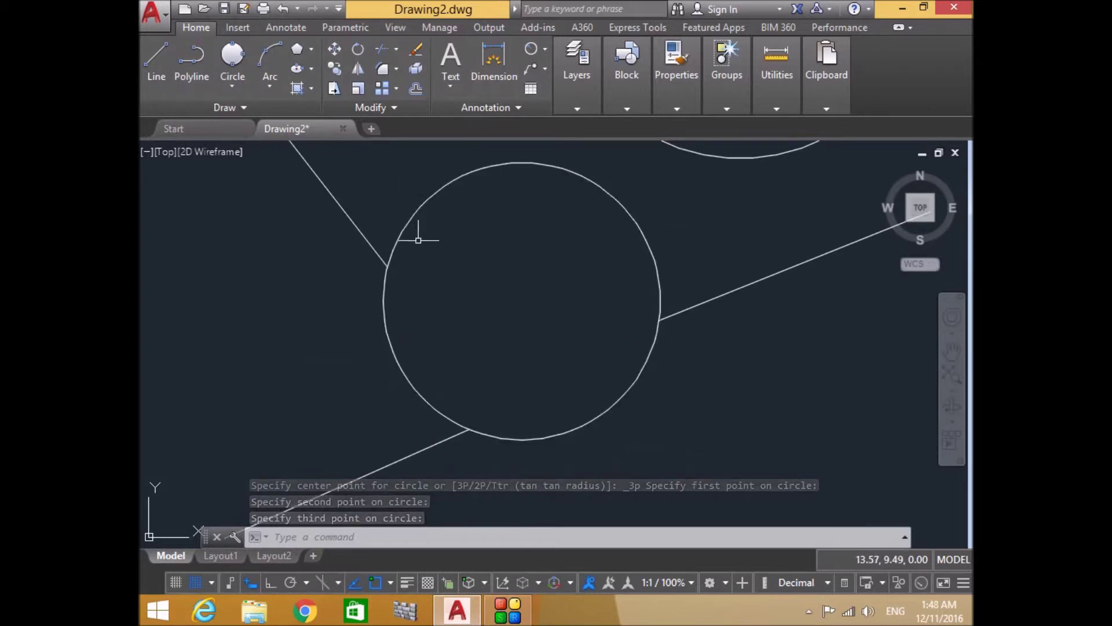
scroll(431, 246, "down", 3)
scroll(426, 243, "down", 3)
scroll(426, 221, "down", 2)
left_click(371, 217)
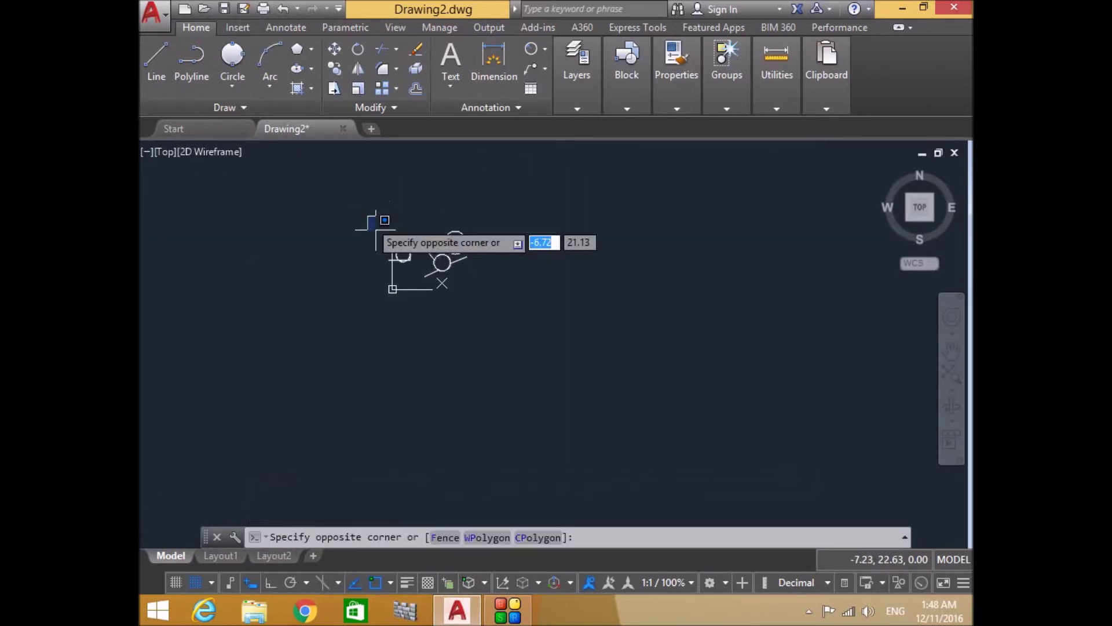
Erase every object in the drawing and hide the coordinate system icon.
left_click(524, 340)
key("Delete")
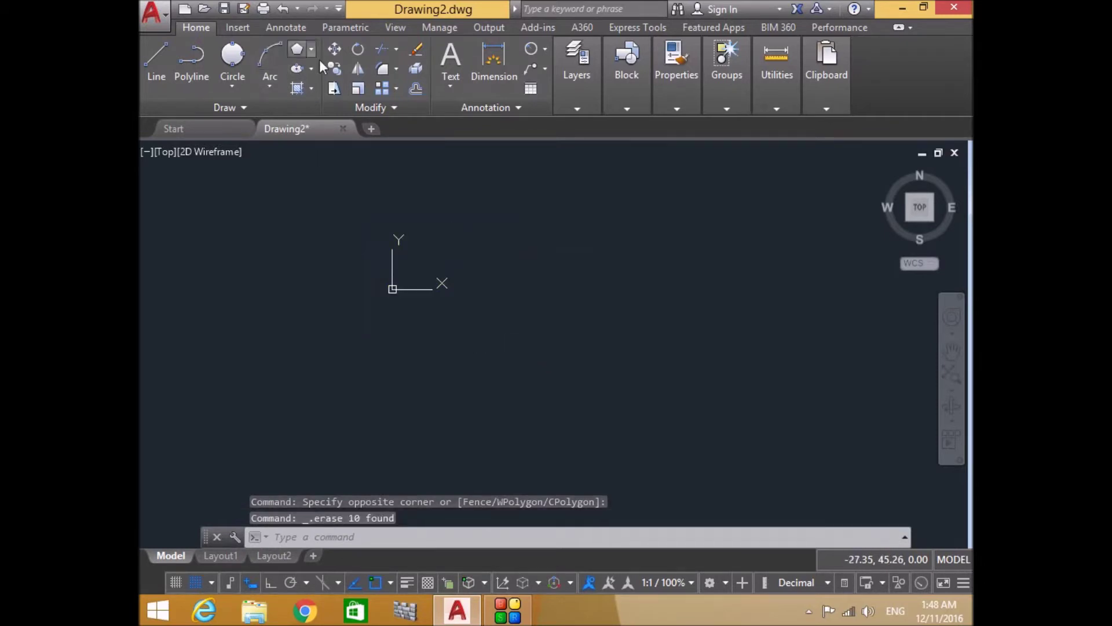
left_click(394, 28)
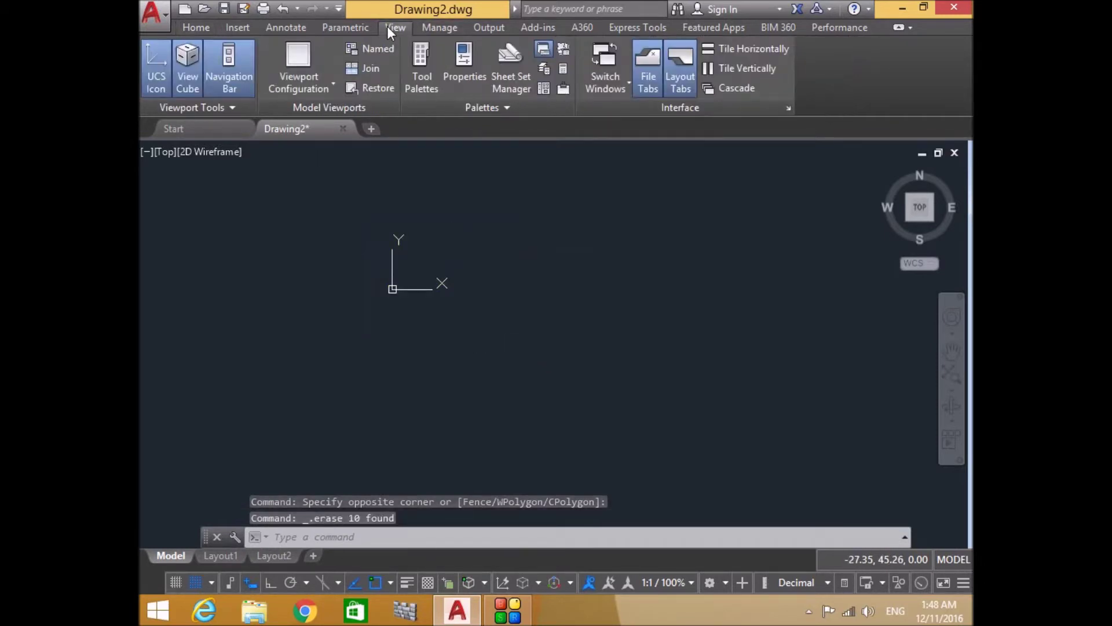
left_click(155, 73)
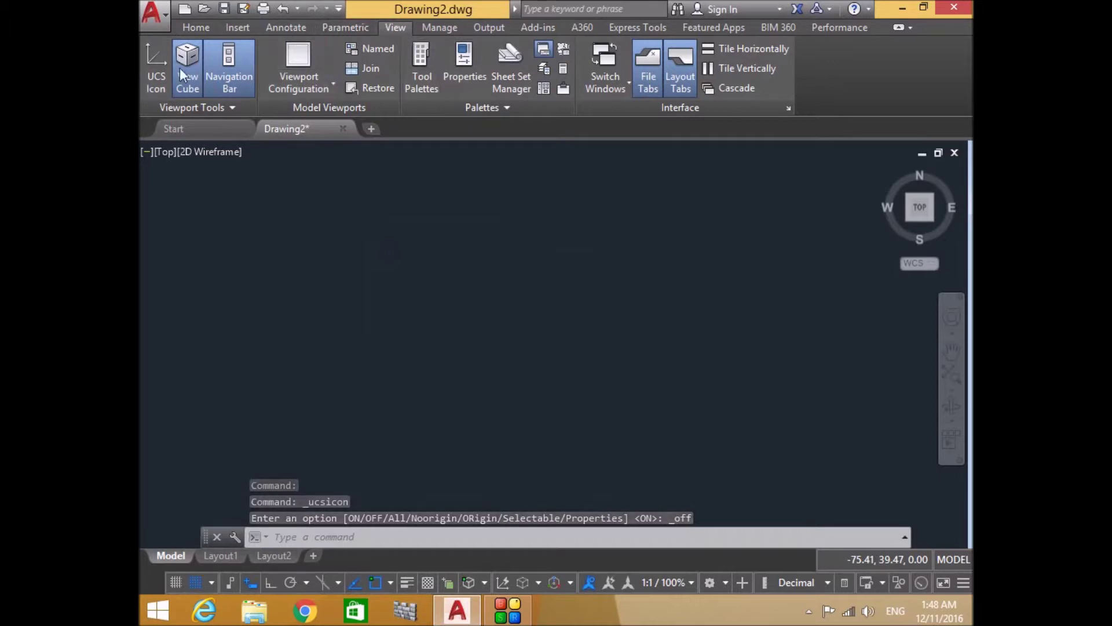
left_click(196, 29)
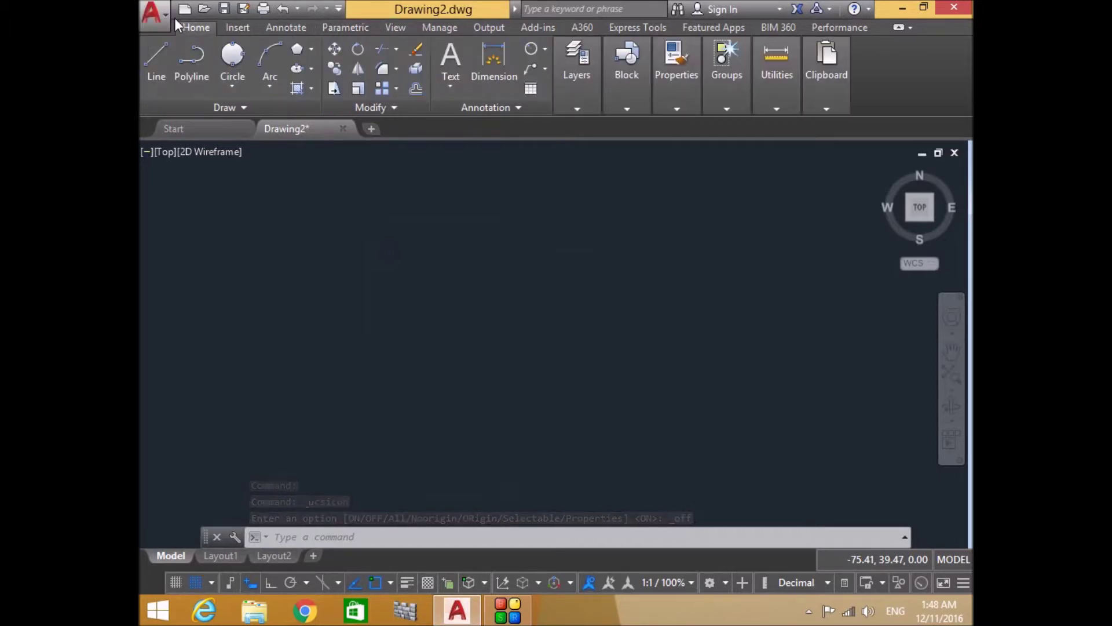
Draw two Center-Radius circles, one at the centre-left and one on the right.
left_click(229, 90)
left_click(231, 115)
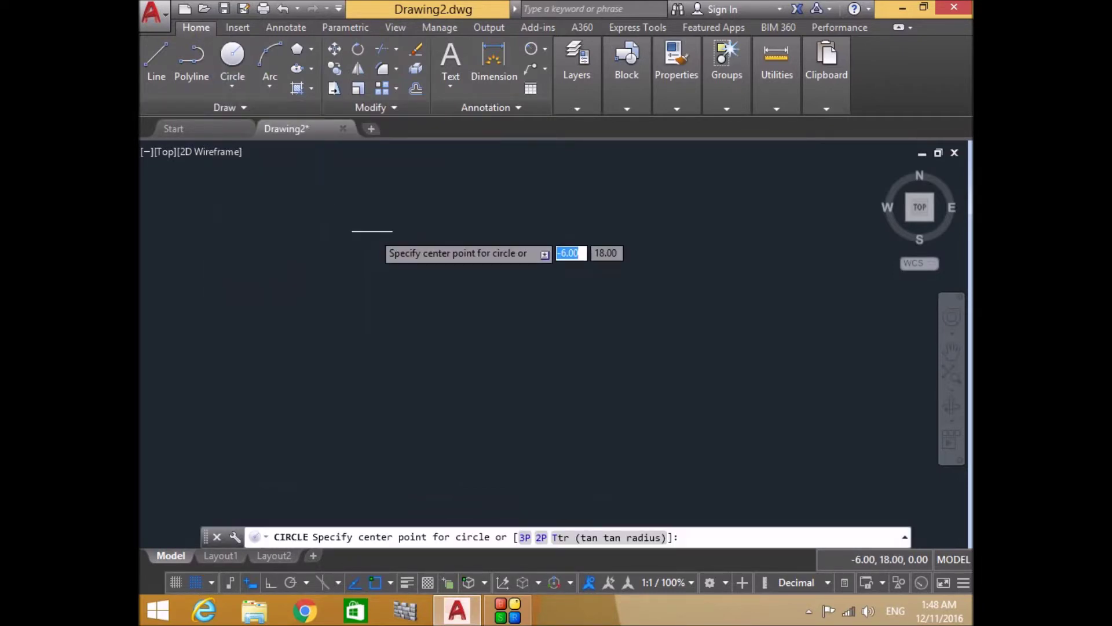
left_click(373, 230)
left_click(407, 276)
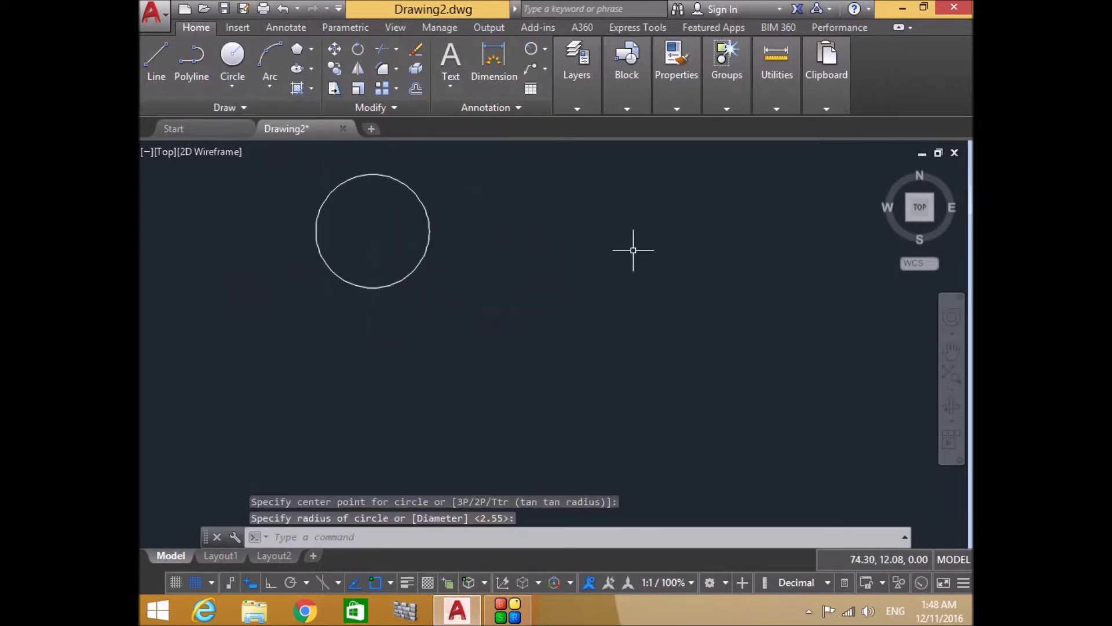
key("Return")
left_click(599, 257)
left_click(652, 300)
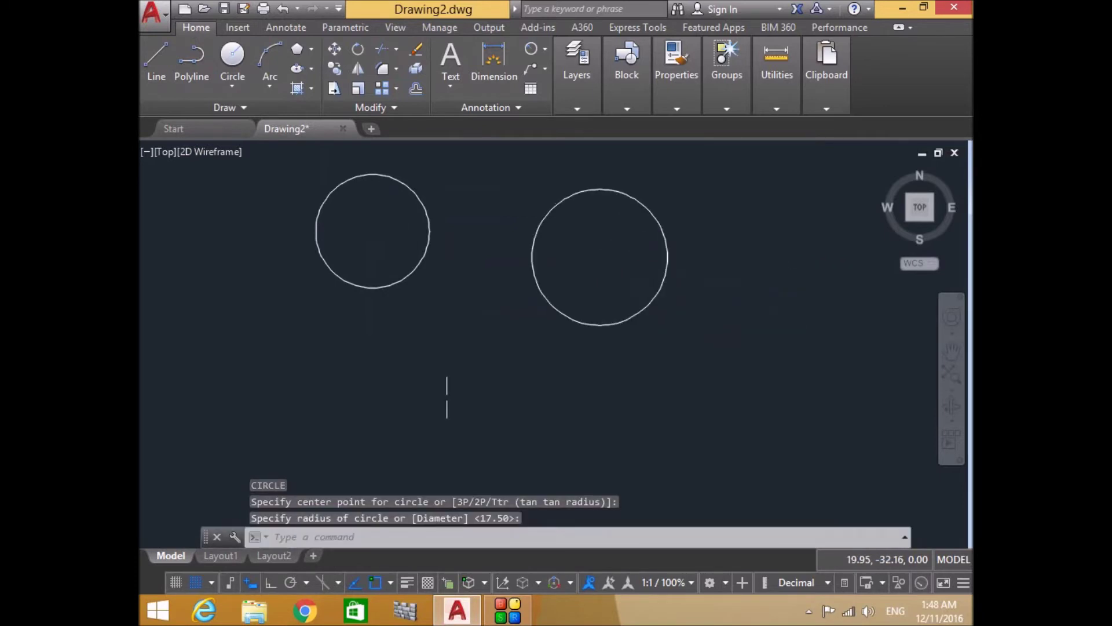
Draw a slanted line at left and a horizontal line below the right circle.
left_click(156, 58)
left_click(224, 335)
left_click(319, 475)
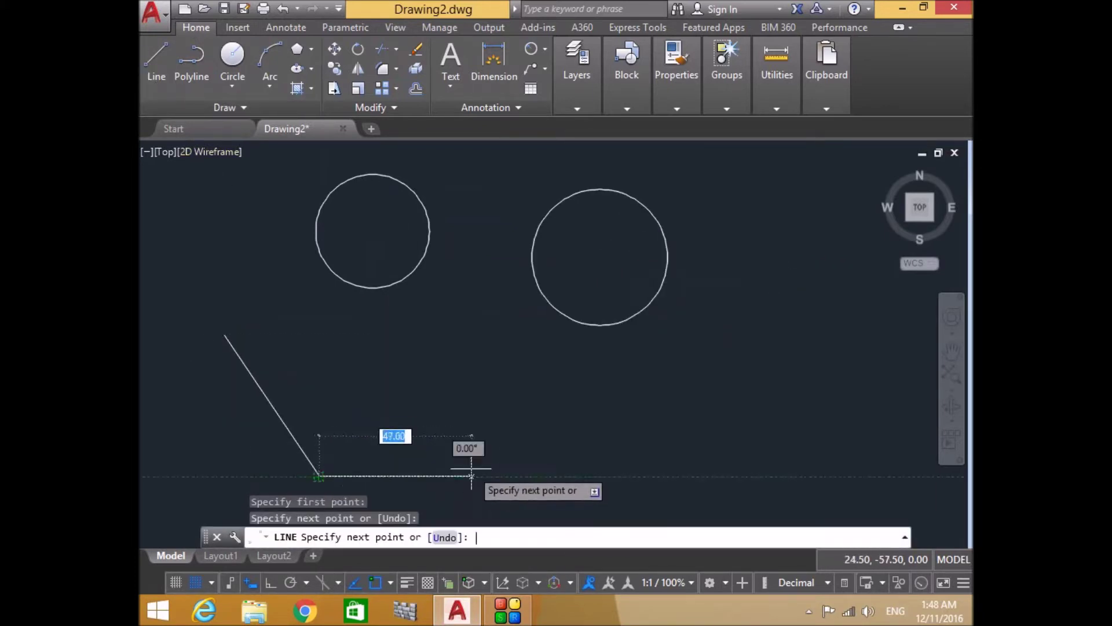
key("Return")
left_click(445, 450)
key("Return")
key("Escape")
left_click(156, 58)
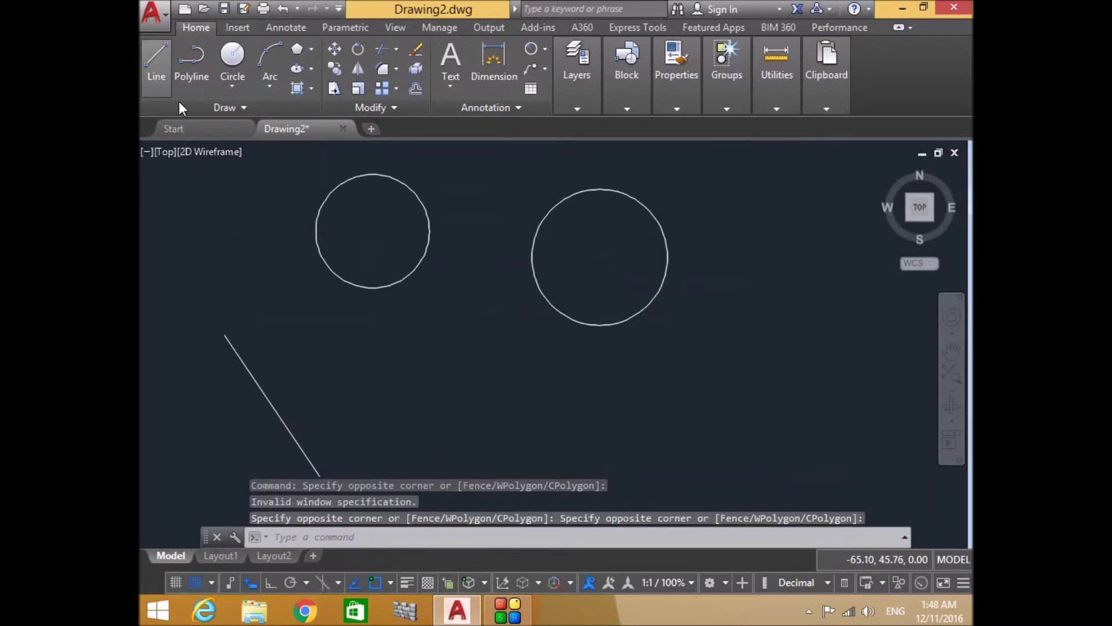
left_click(651, 443)
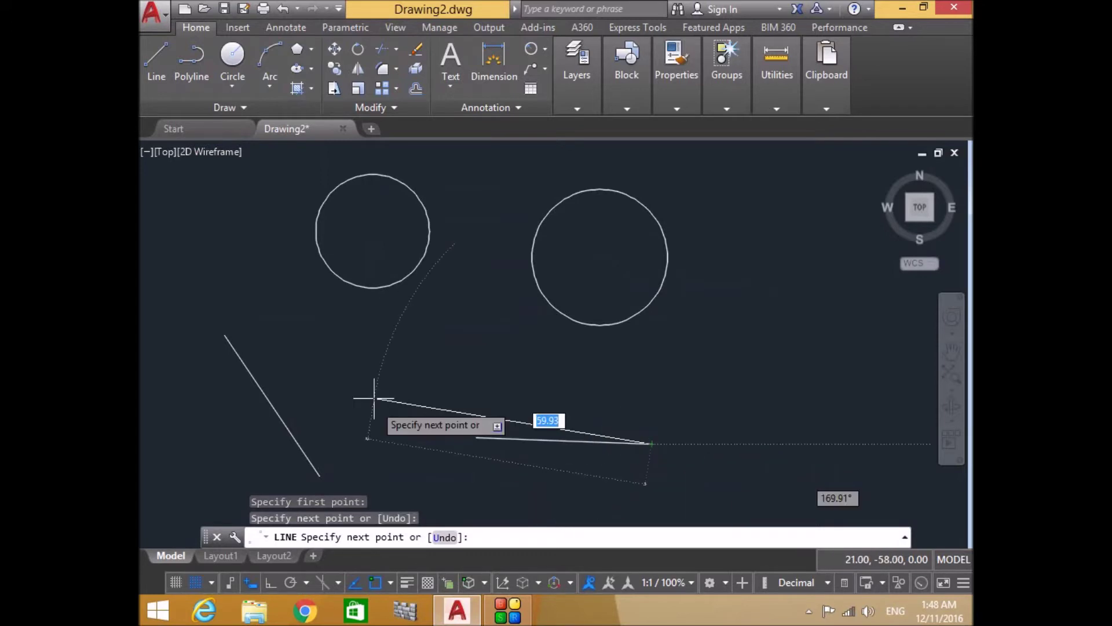
left_click(477, 437)
key("Return")
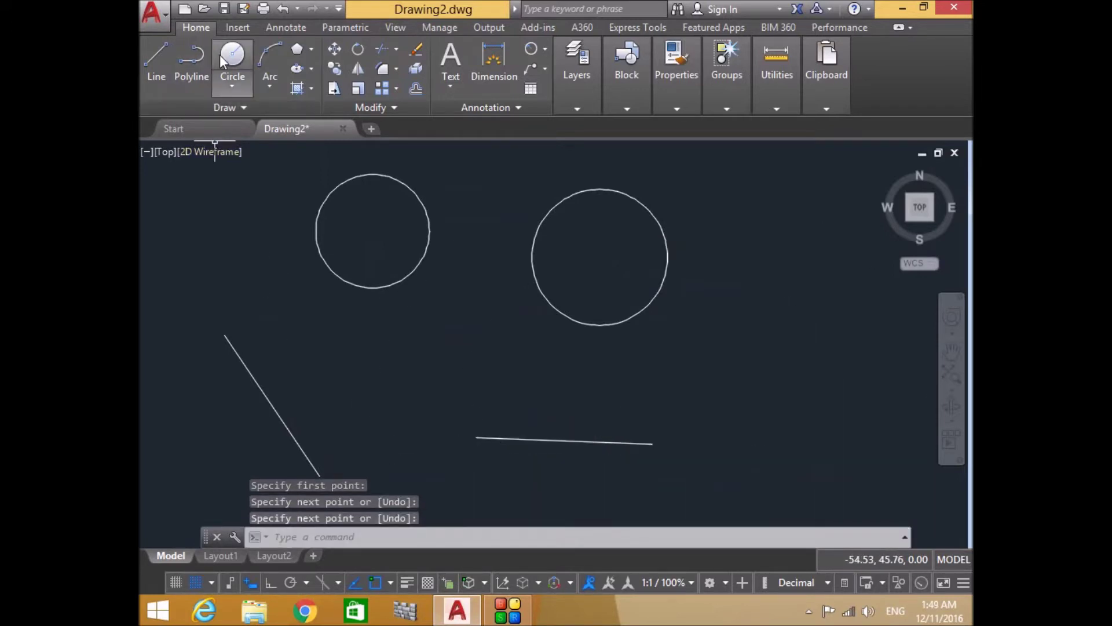
Add a third circle centred at the lower left.
left_click(232, 55)
left_click(340, 368)
key("Return")
key("Return")
key("Escape")
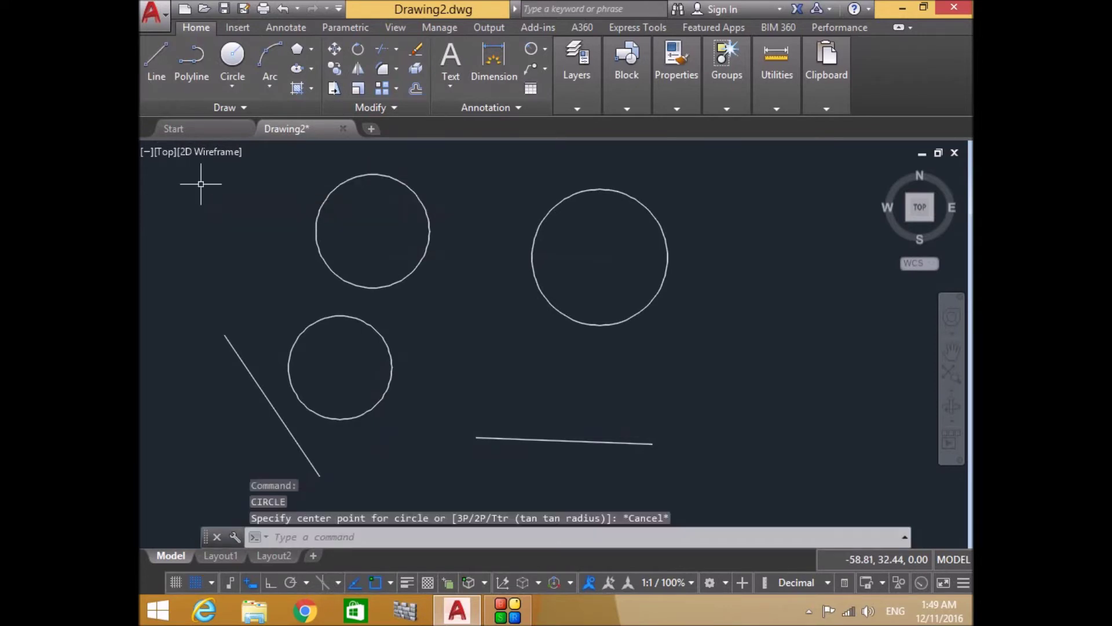
left_click(232, 82)
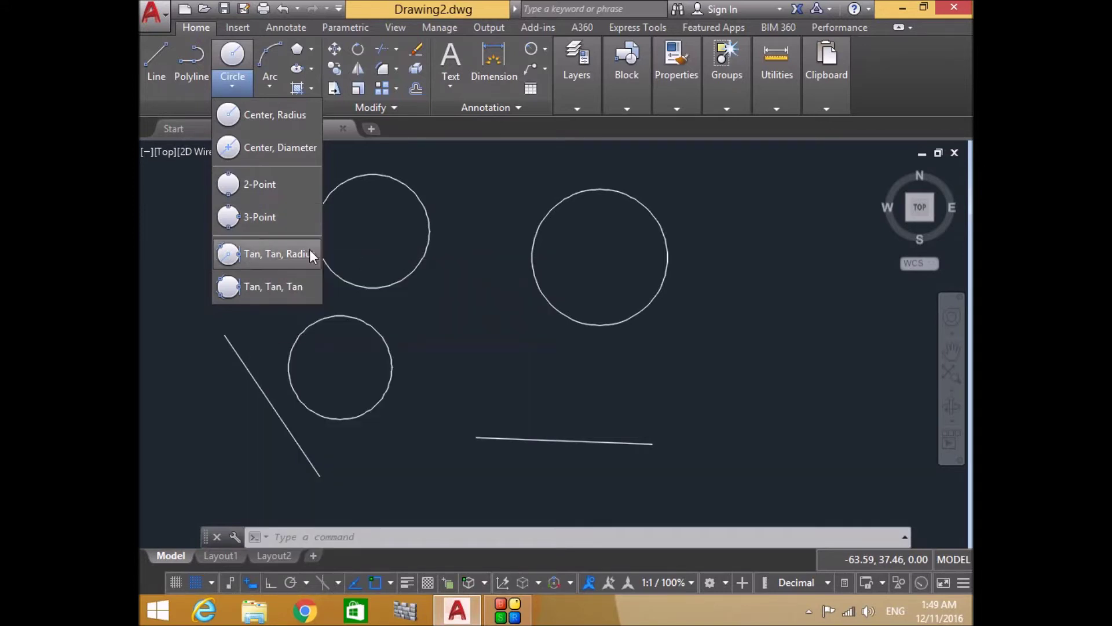
left_click(255, 253)
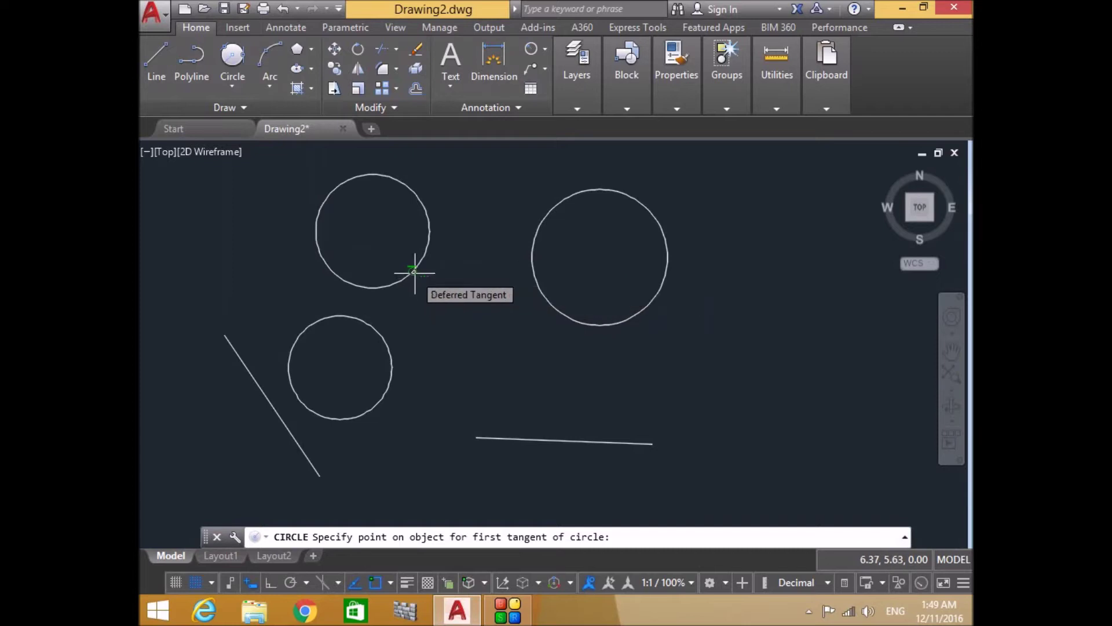
left_click(415, 272)
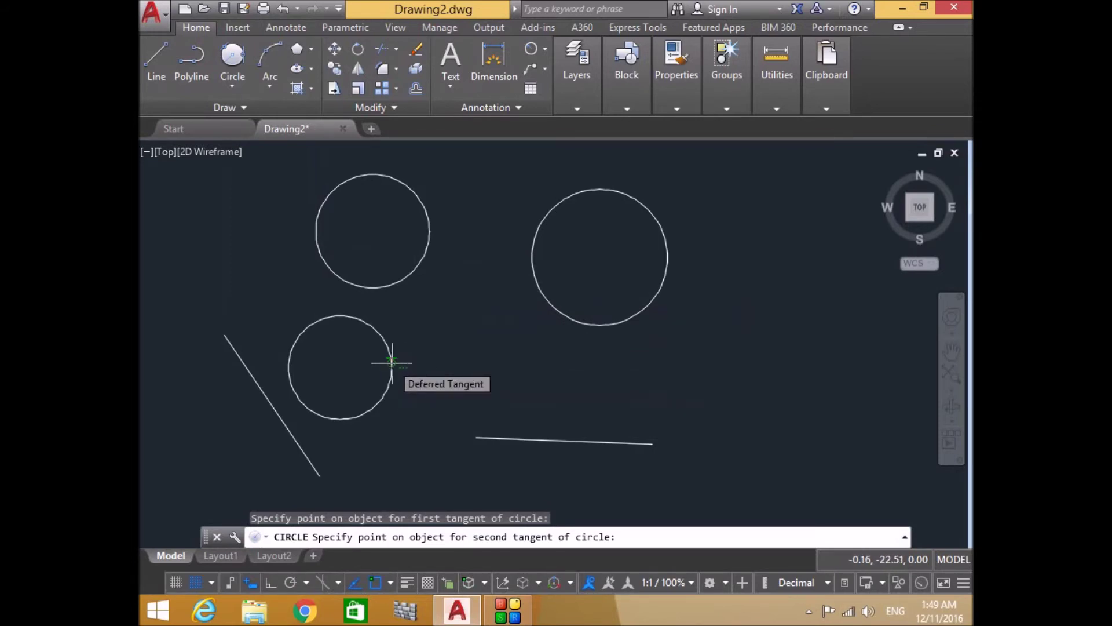
left_click(391, 363)
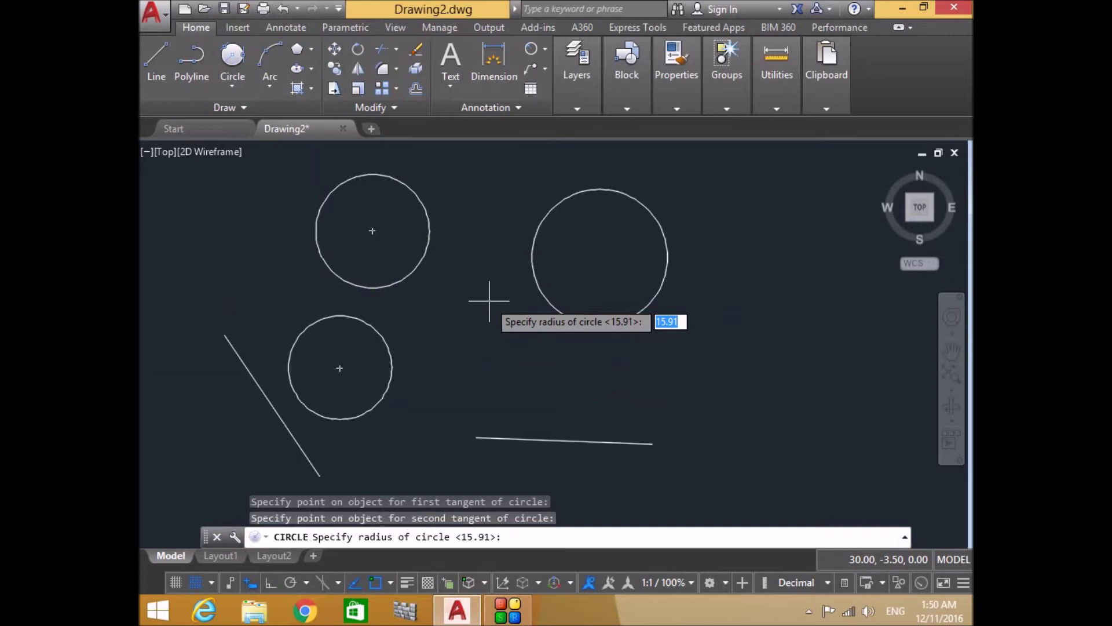
type("5")
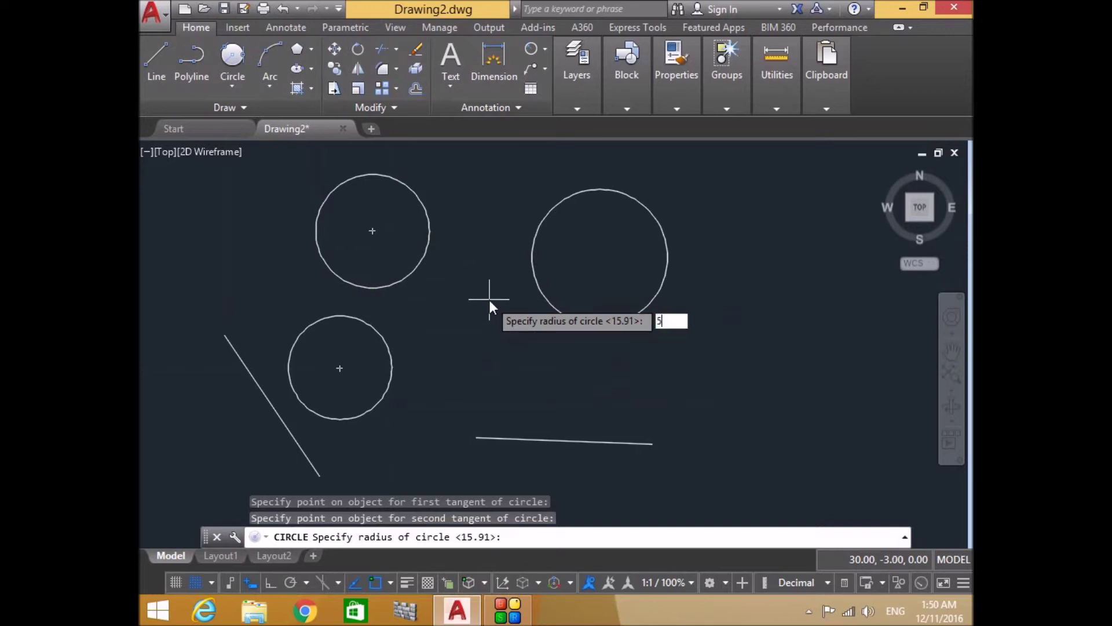
key("Return")
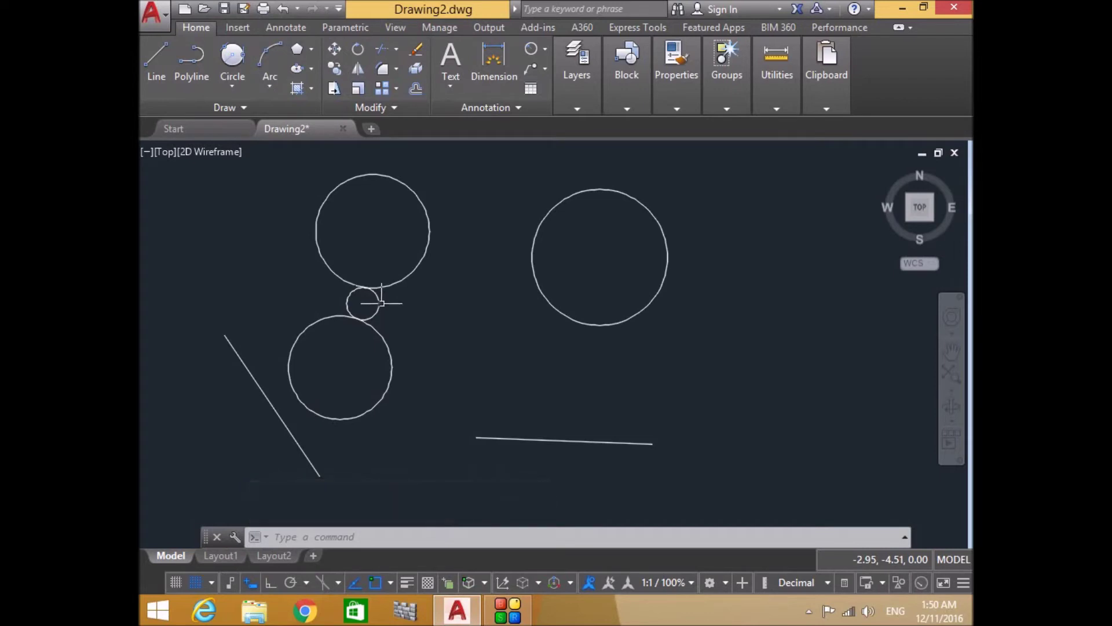
left_click(379, 305)
key("Delete")
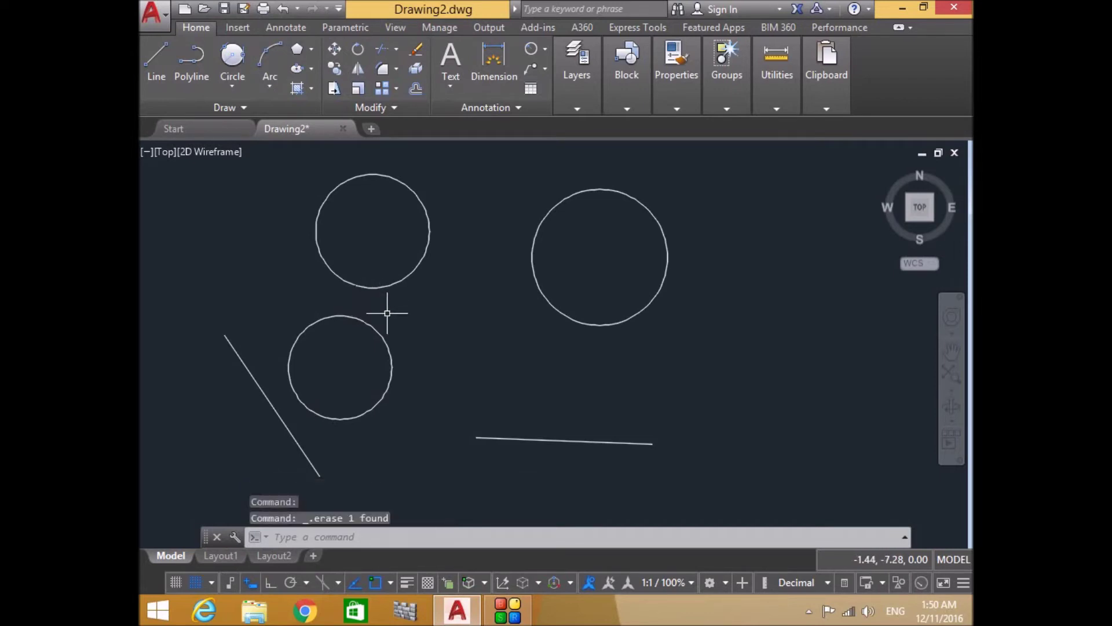
left_click(232, 90)
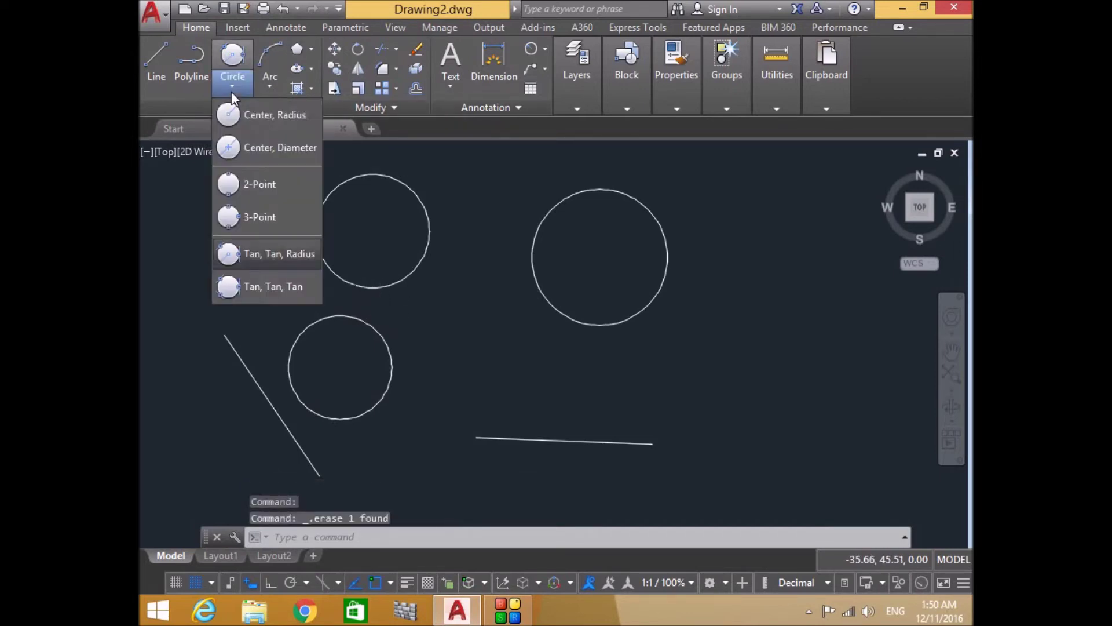
left_click(253, 258)
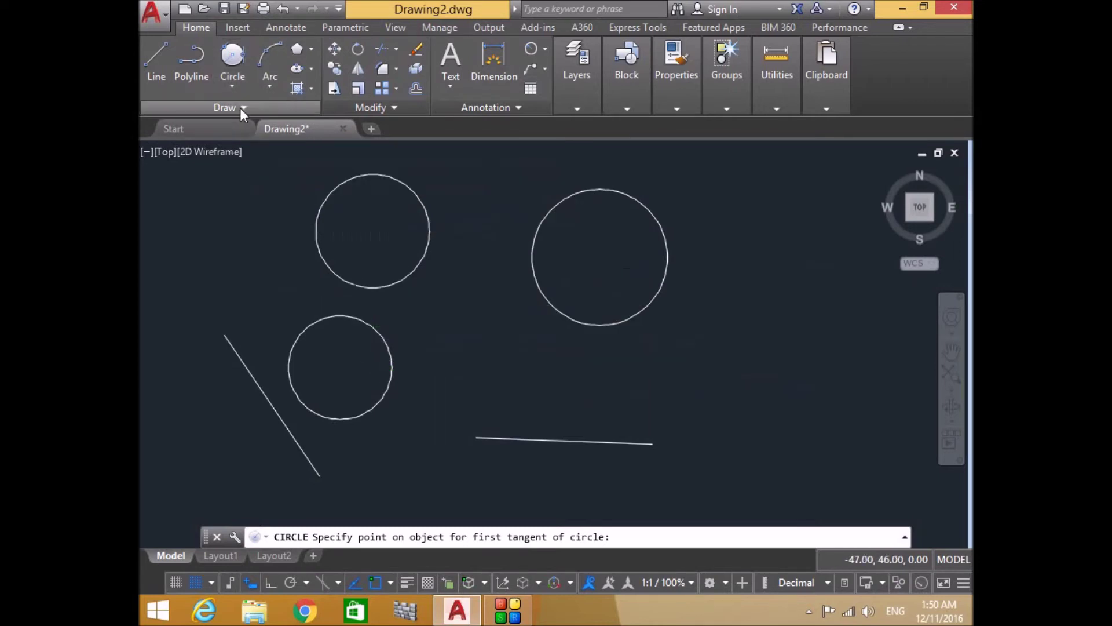
left_click(391, 380)
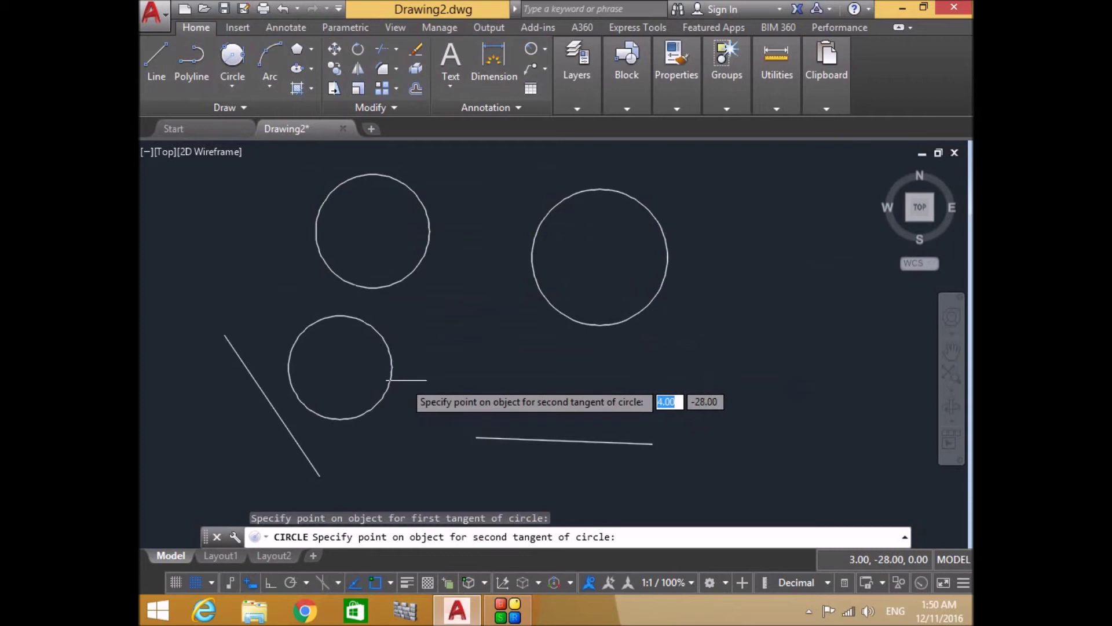
left_click(477, 437)
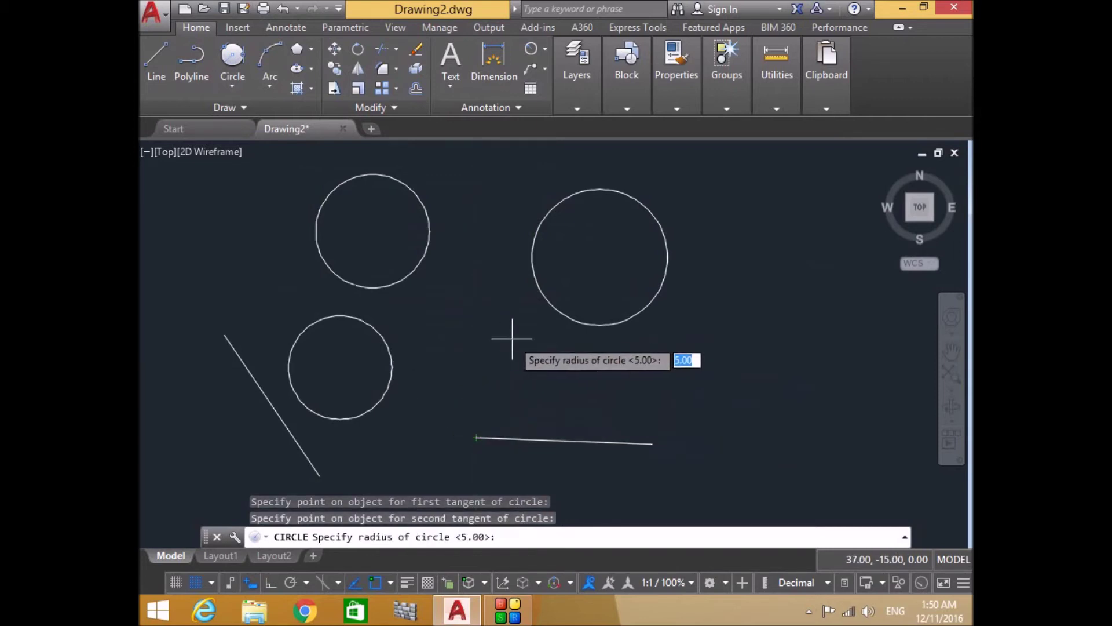
type("10")
key("Return")
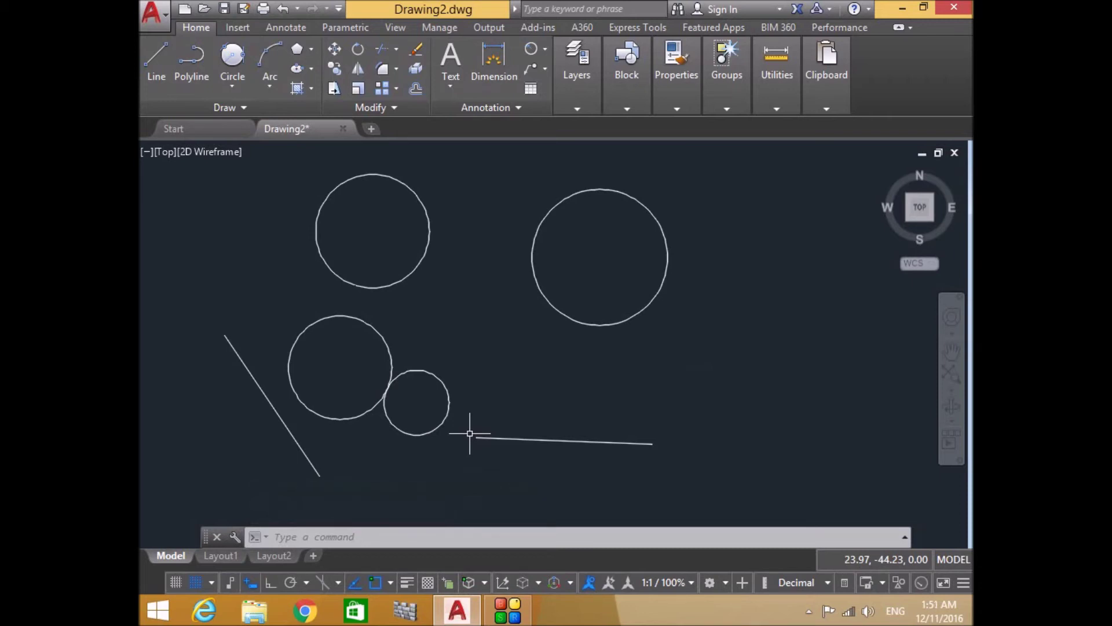
left_click(441, 424)
key("Delete")
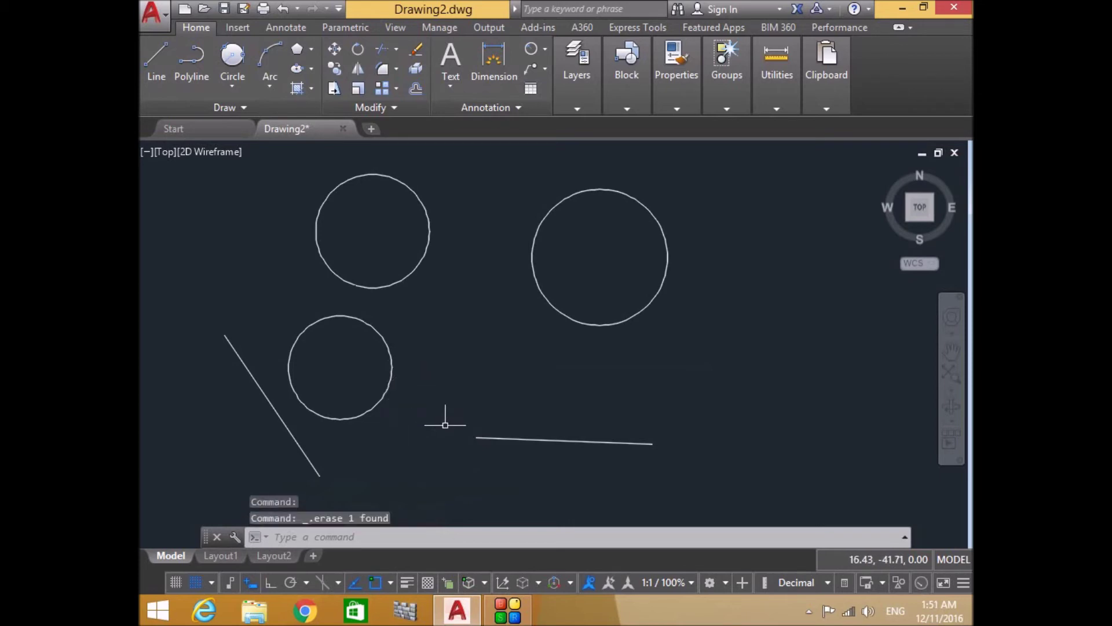
left_click(232, 86)
left_click(257, 145)
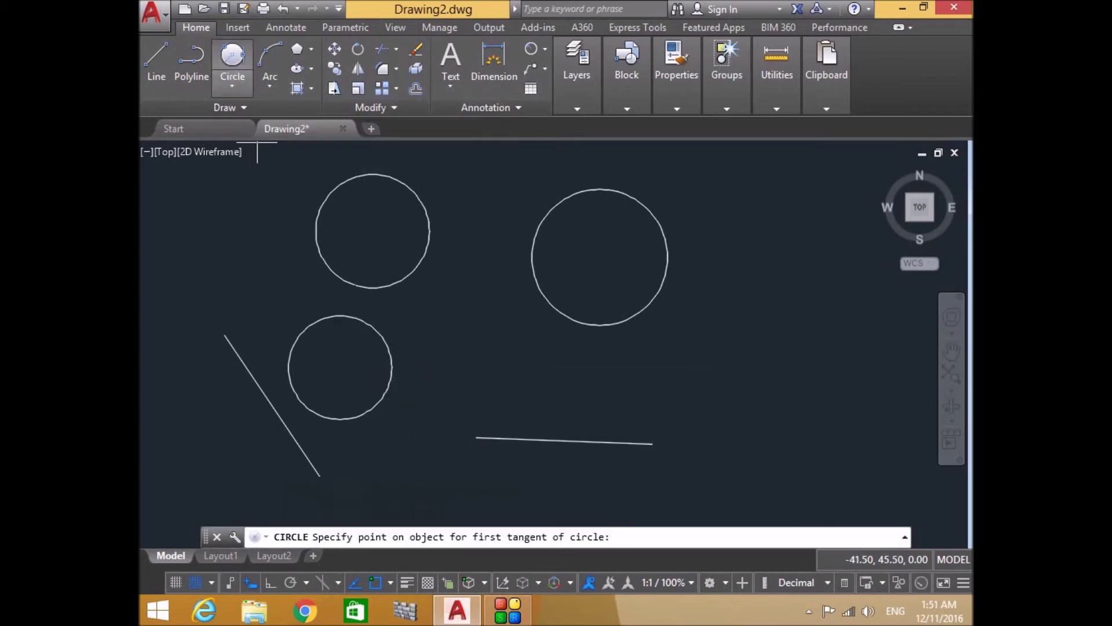
left_click(385, 389)
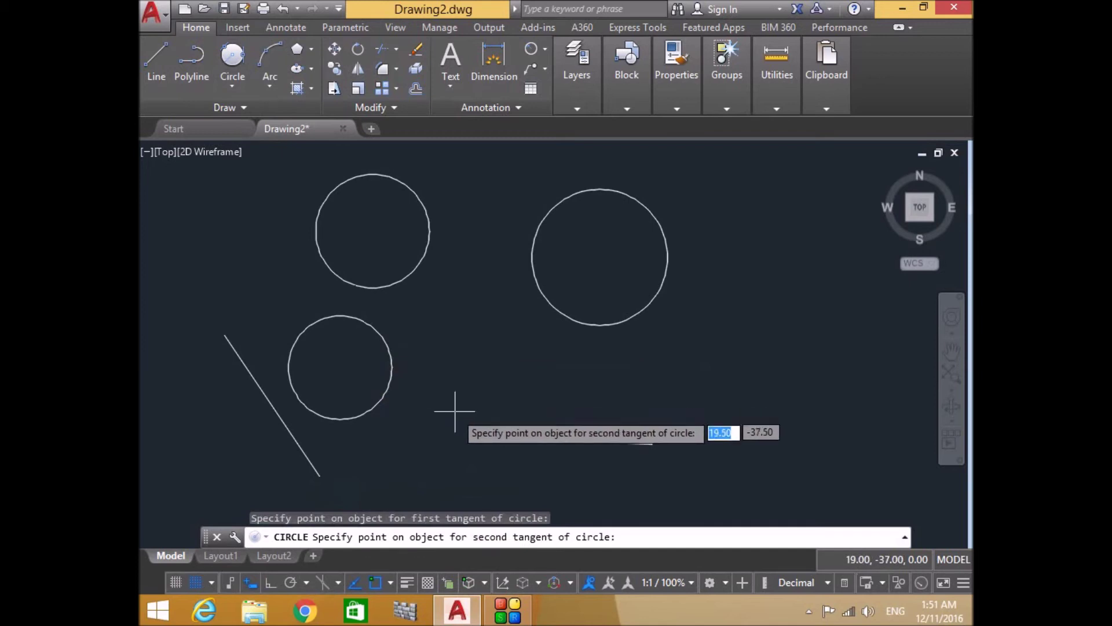
left_click(476, 438)
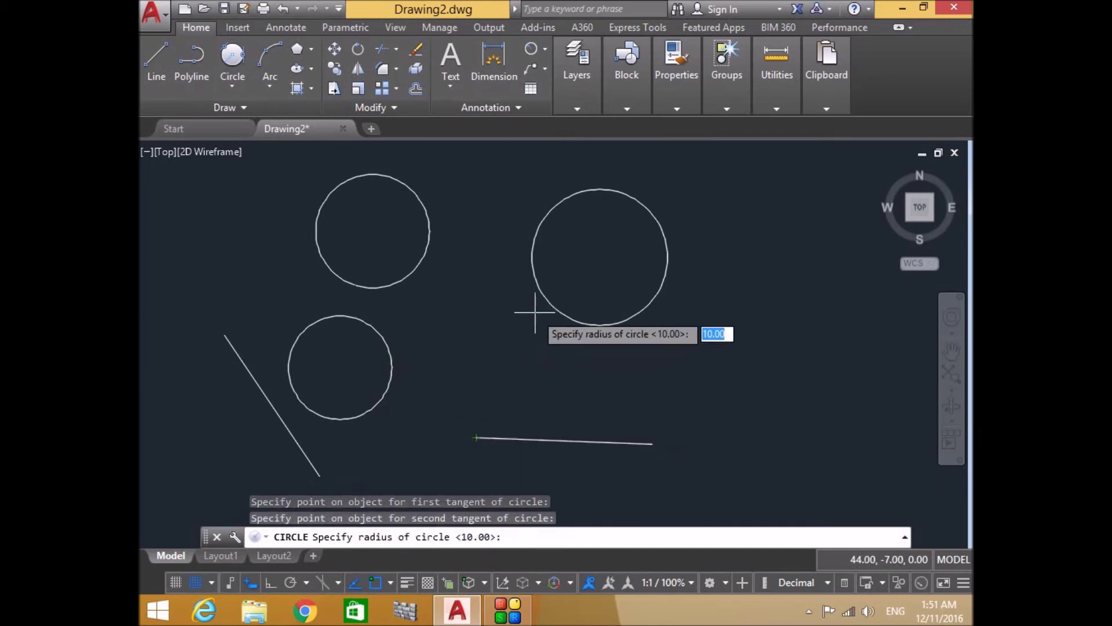
type("50")
key("Return")
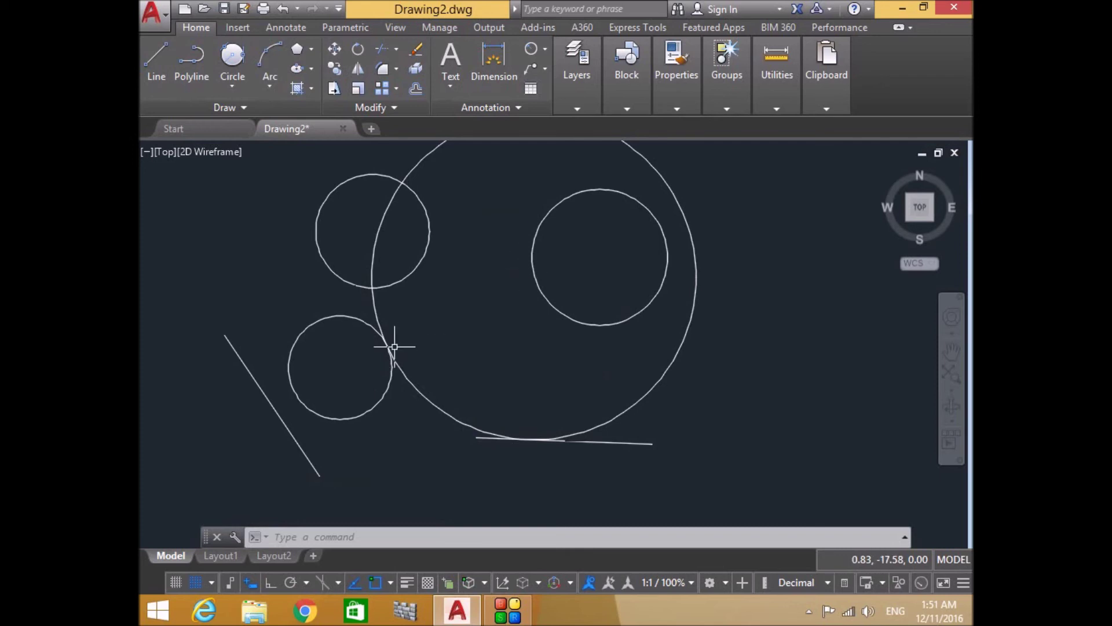
left_click(668, 180)
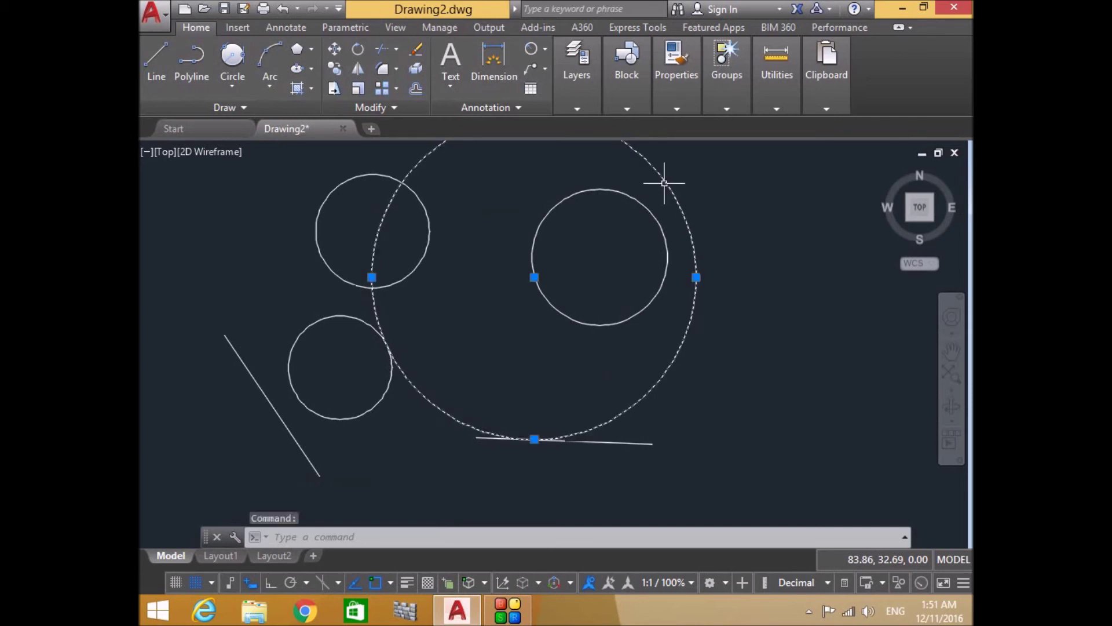
key("Delete")
left_click(231, 87)
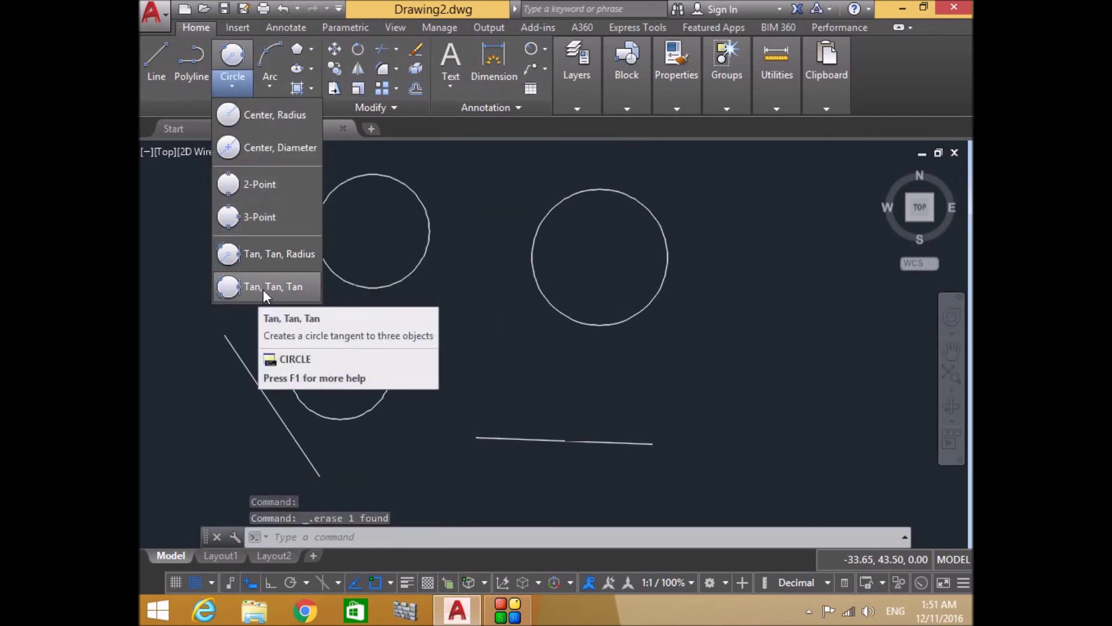
mouse_move(273, 287)
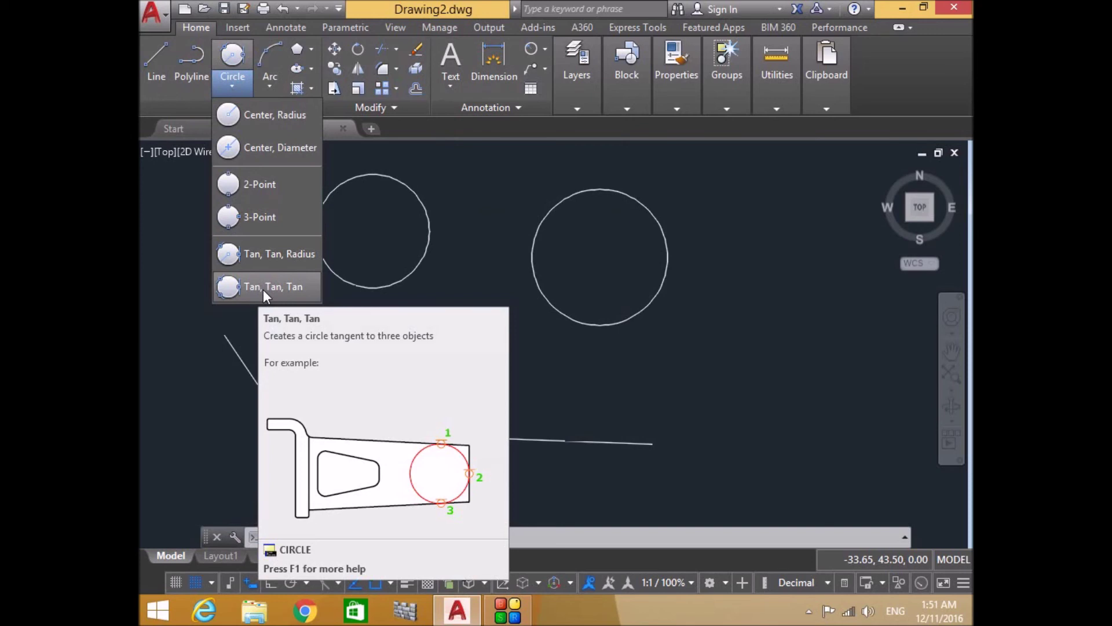
Draw a Tan, Tan, Tan circle tangent to the upper-left, lower-left and right circles.
left_click(264, 288)
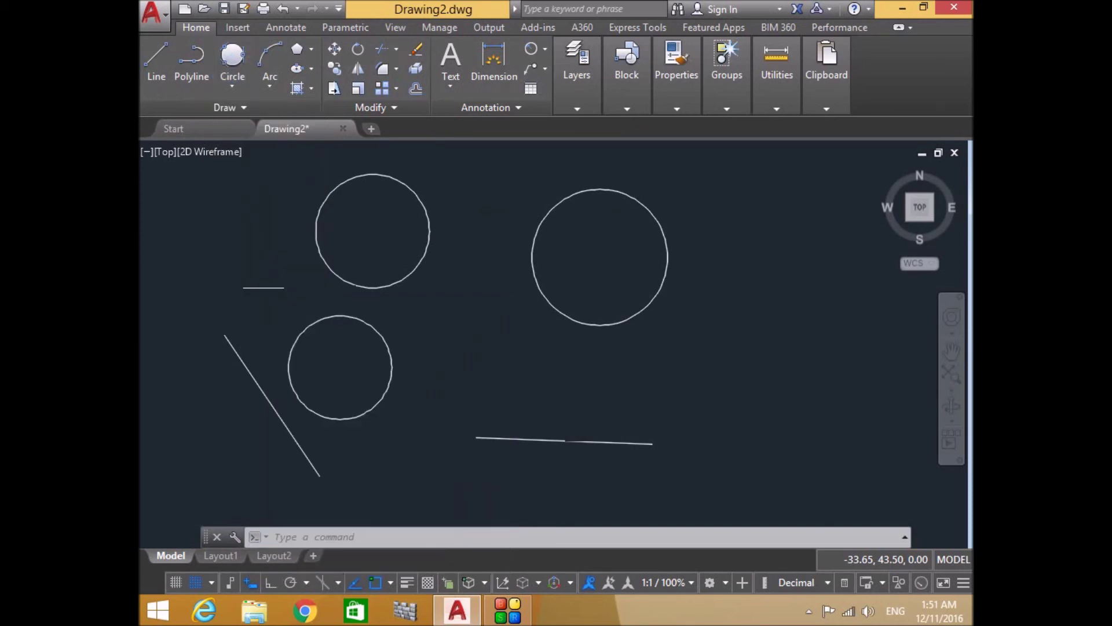
left_click(401, 274)
left_click(389, 348)
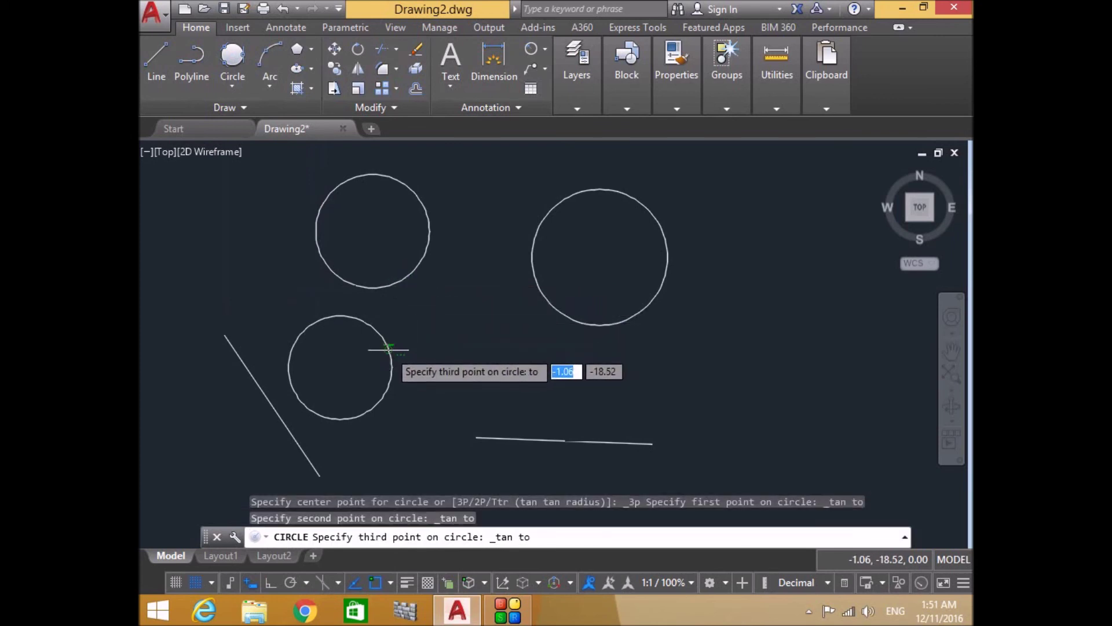
left_click(537, 285)
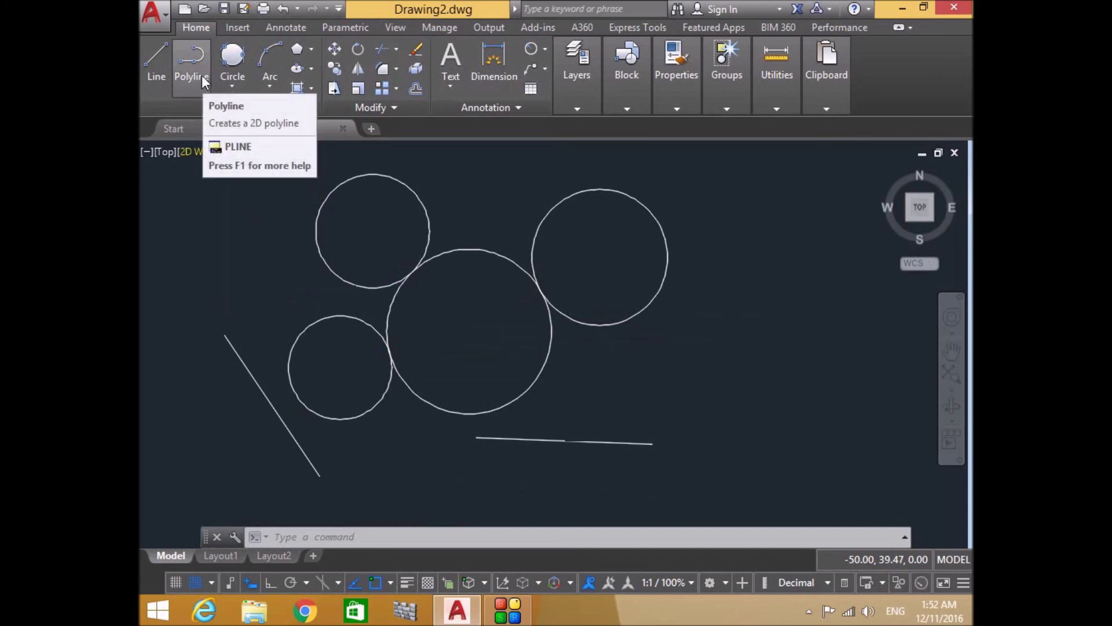
left_click(235, 84)
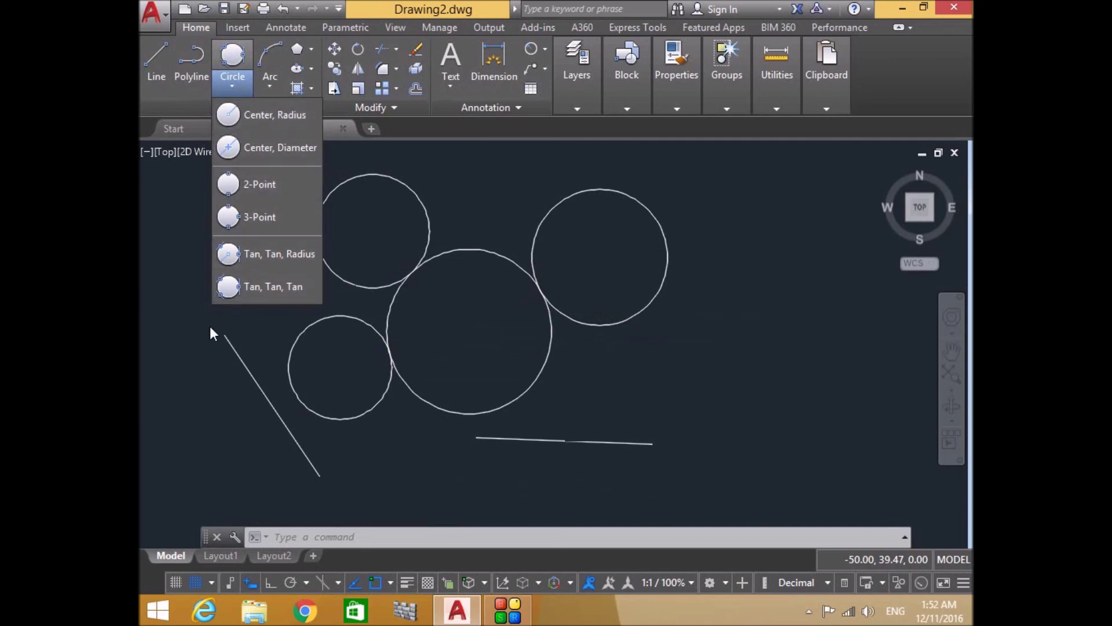
left_click(155, 279)
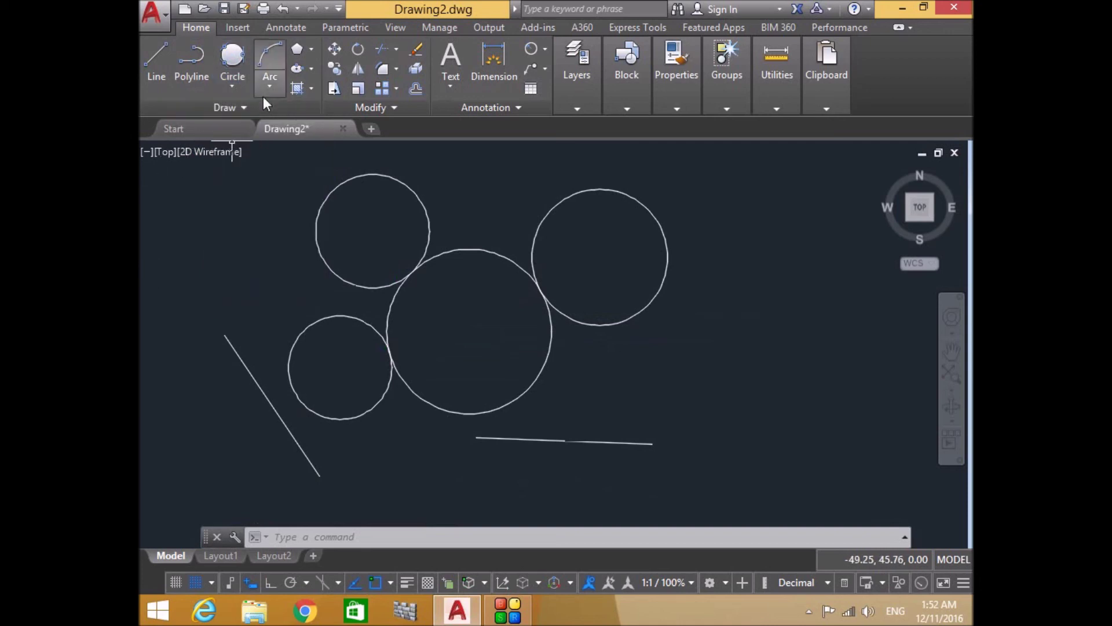